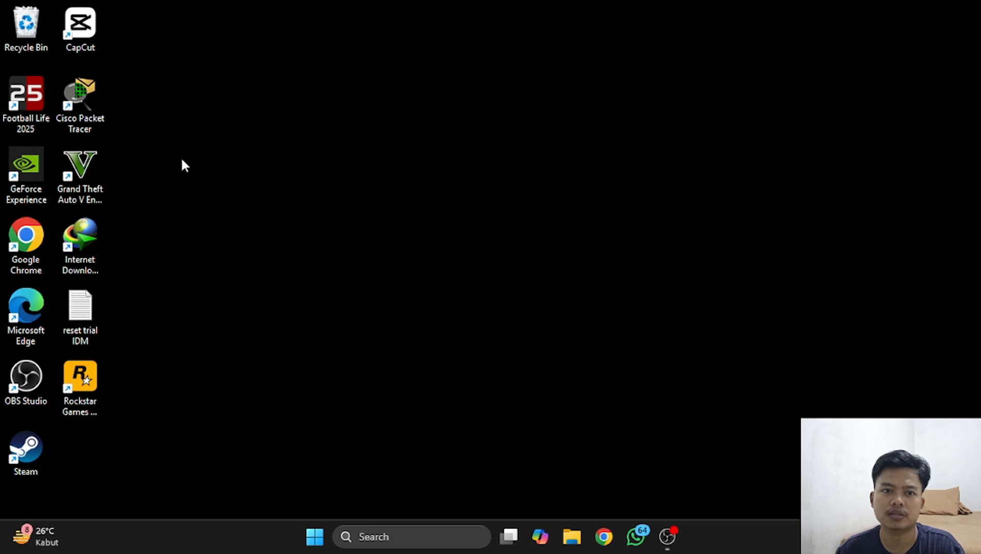
- Open Cisco Packet Tracer and enable showing device model labels and device name labels in the preferences
{"action": "double_click", "coordinate": [91, 108]}
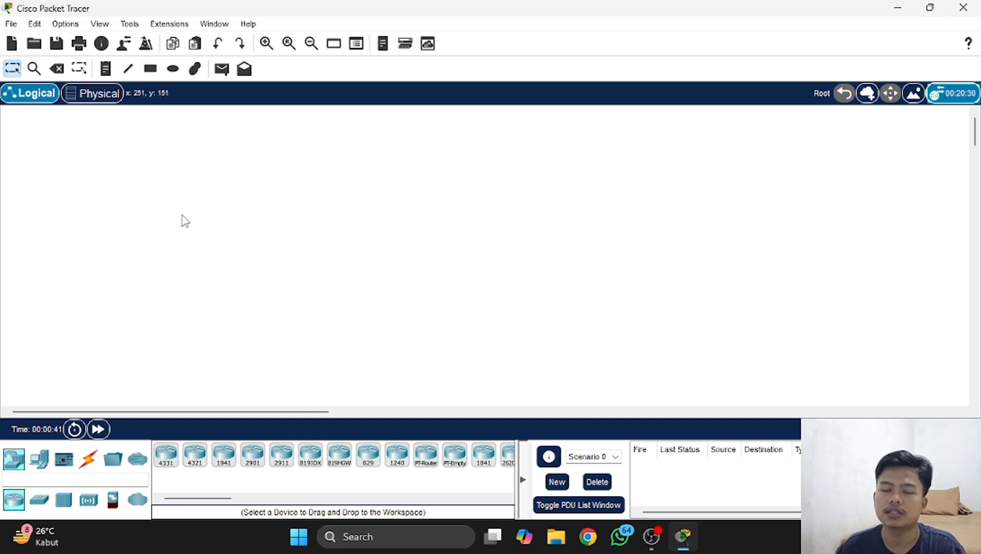
{"action": "left_click", "coordinate": [67, 25]}
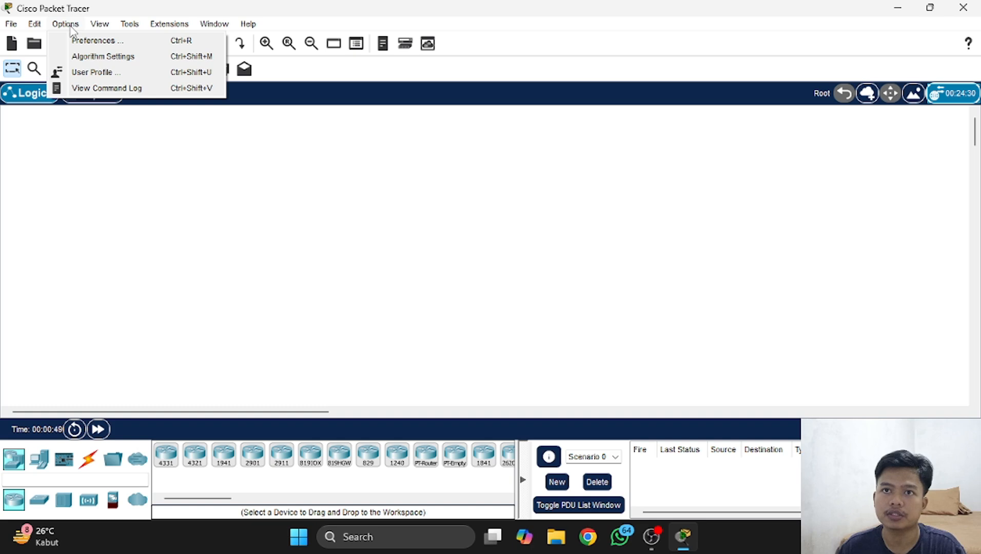
{"action": "left_click", "coordinate": [148, 45]}
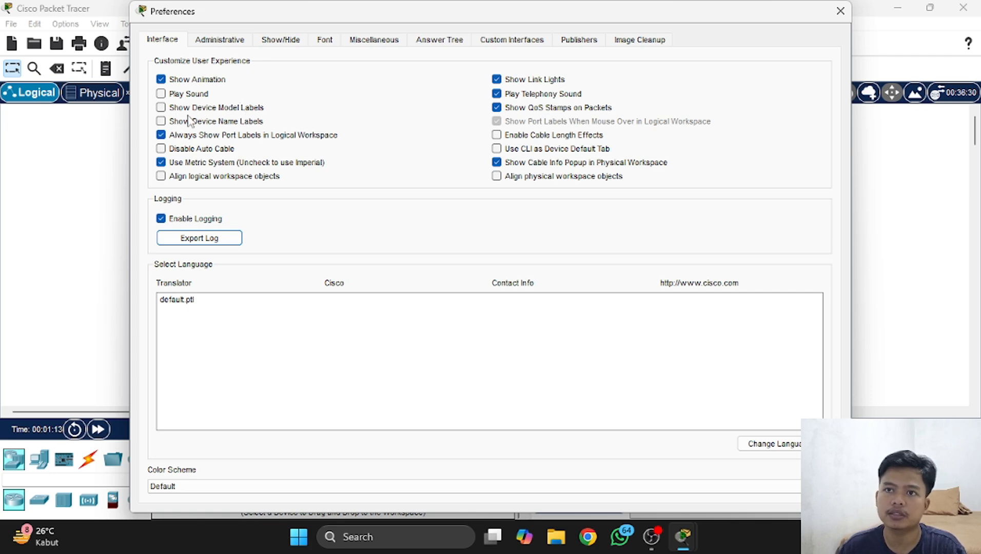
{"action": "left_click", "coordinate": [163, 109]}
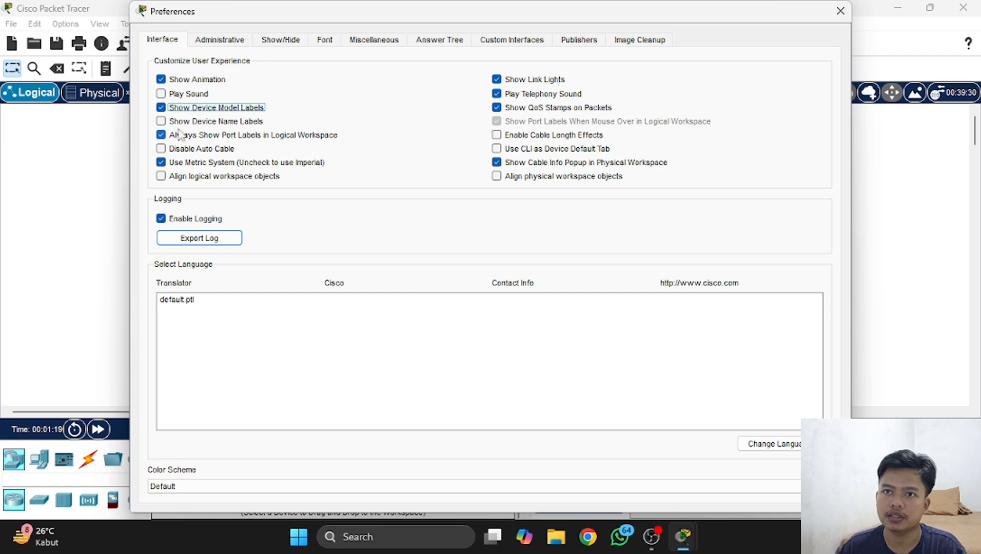
{"action": "left_click", "coordinate": [161, 121]}
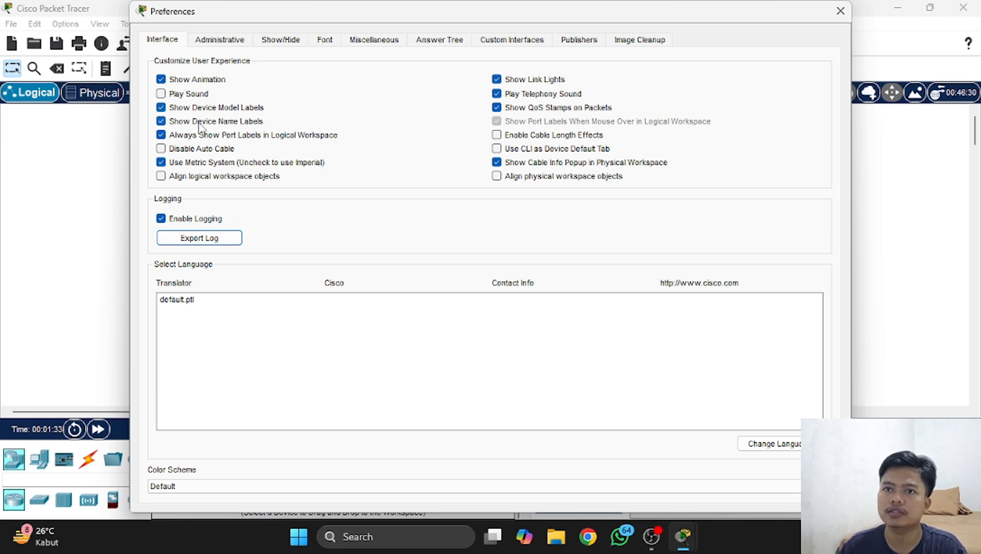
{"action": "left_click", "coordinate": [841, 13]}
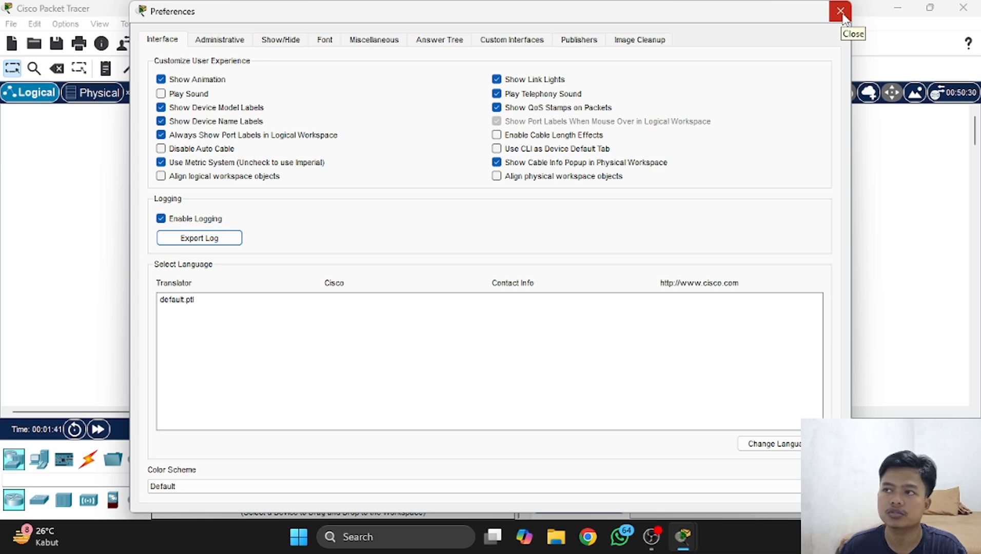
{"action": "left_click", "coordinate": [840, 11]}
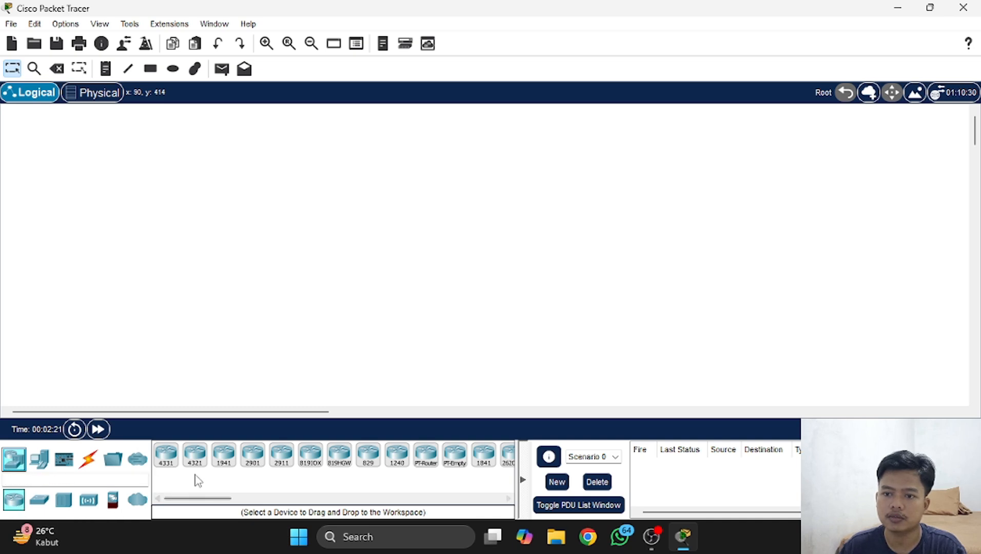
- Look through the available routers, switches, hubs, wireless devices, end devices and connection types
{"action": "mouse_move", "coordinate": [200, 498]}
{"action": "left_mouse_down"}
{"action": "mouse_move", "coordinate": [234, 506]}
{"action": "mouse_move", "coordinate": [199, 507]}
{"action": "left_mouse_up"}
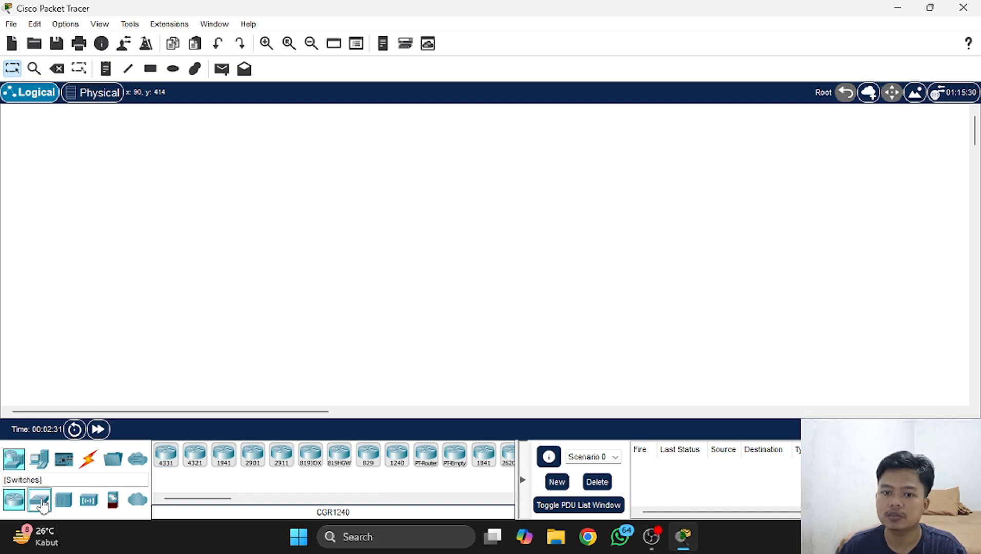
{"action": "left_click", "coordinate": [41, 503]}
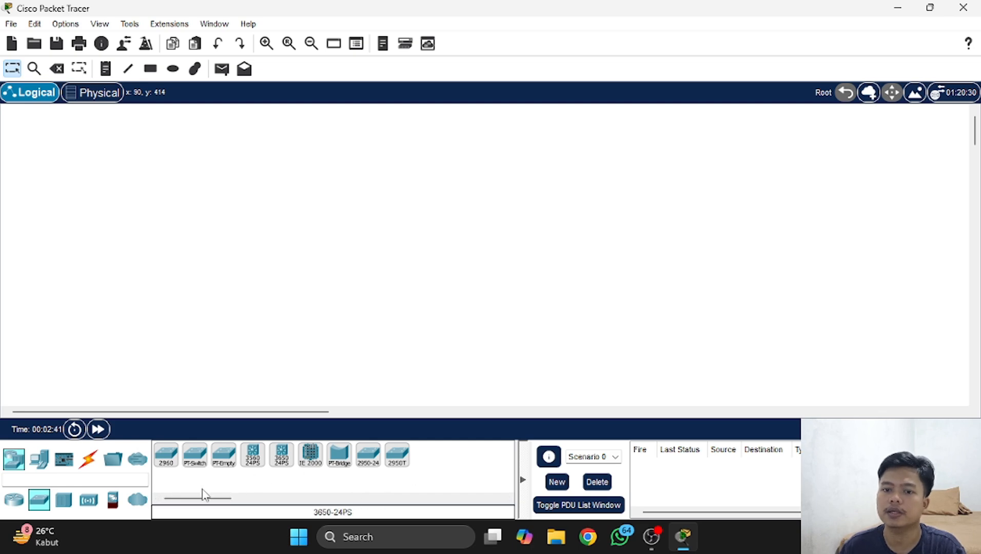
{"action": "left_click", "coordinate": [63, 499]}
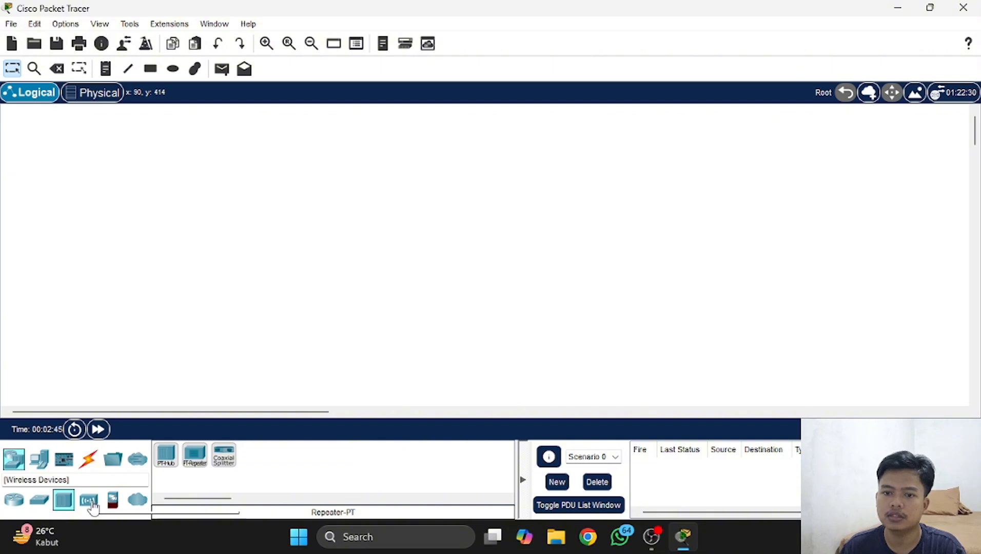
{"action": "left_click", "coordinate": [90, 501]}
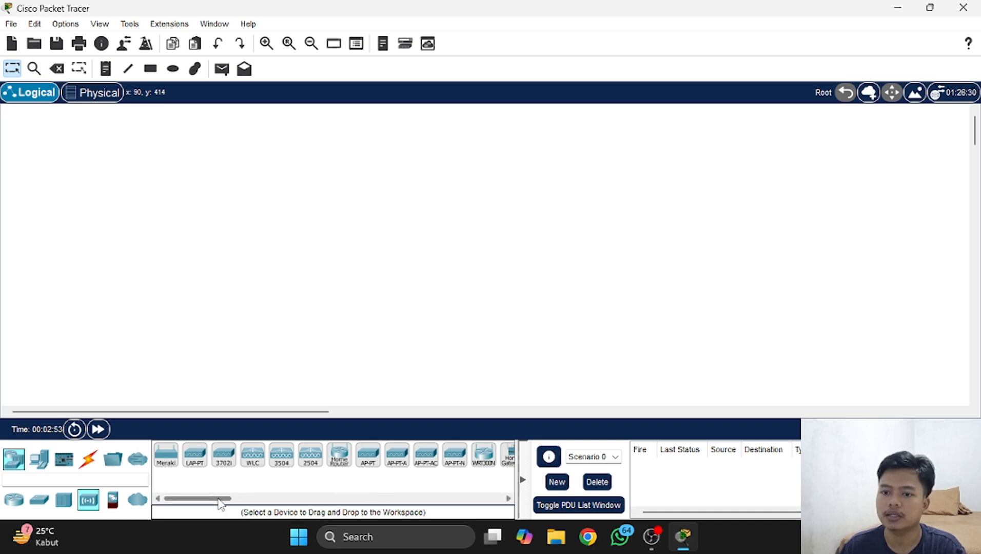
{"action": "mouse_move", "coordinate": [215, 500]}
{"action": "left_mouse_down"}
{"action": "mouse_move", "coordinate": [253, 503]}
{"action": "mouse_move", "coordinate": [216, 503]}
{"action": "left_mouse_up"}
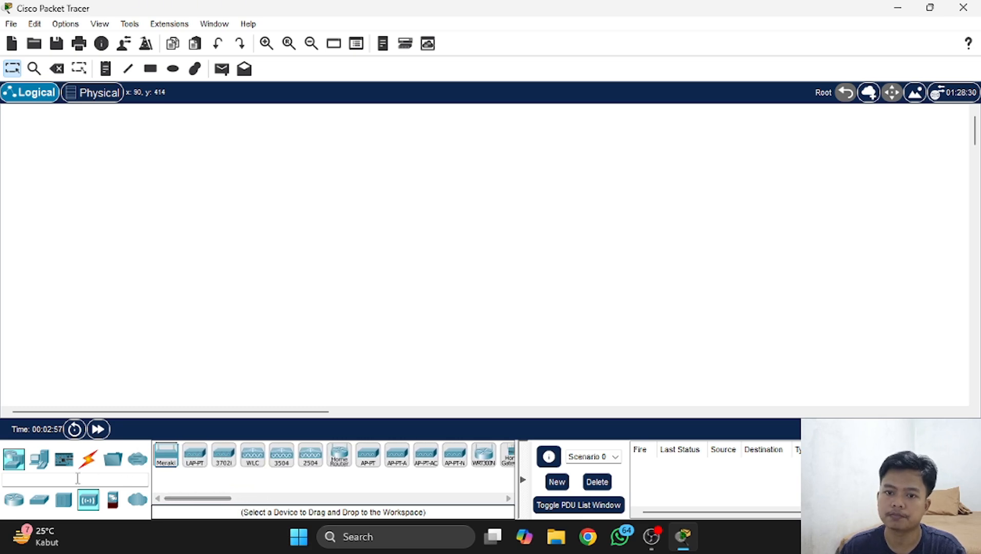
{"action": "left_click", "coordinate": [41, 457]}
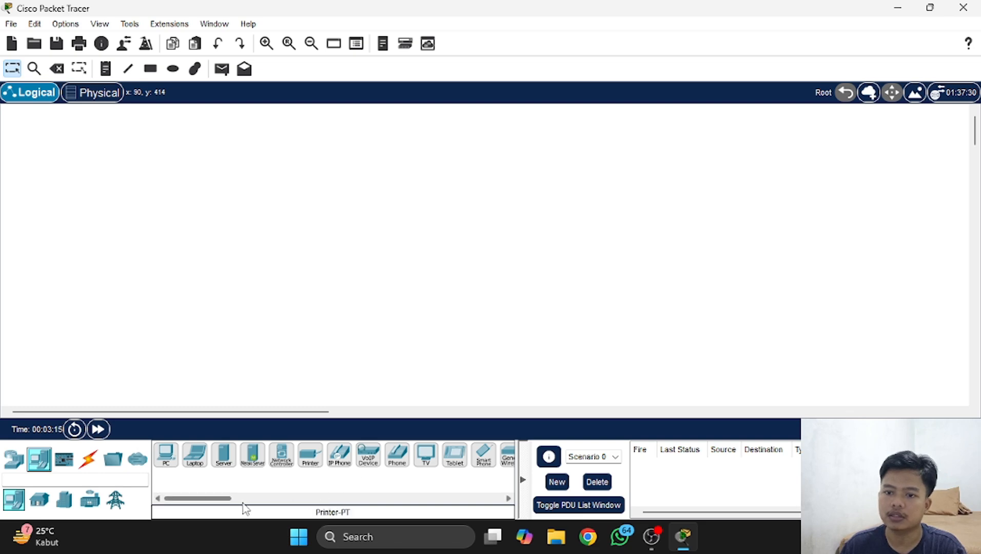
{"action": "mouse_move", "coordinate": [220, 501]}
{"action": "left_mouse_down"}
{"action": "mouse_move", "coordinate": [263, 500]}
{"action": "mouse_move", "coordinate": [208, 497]}
{"action": "left_mouse_up"}
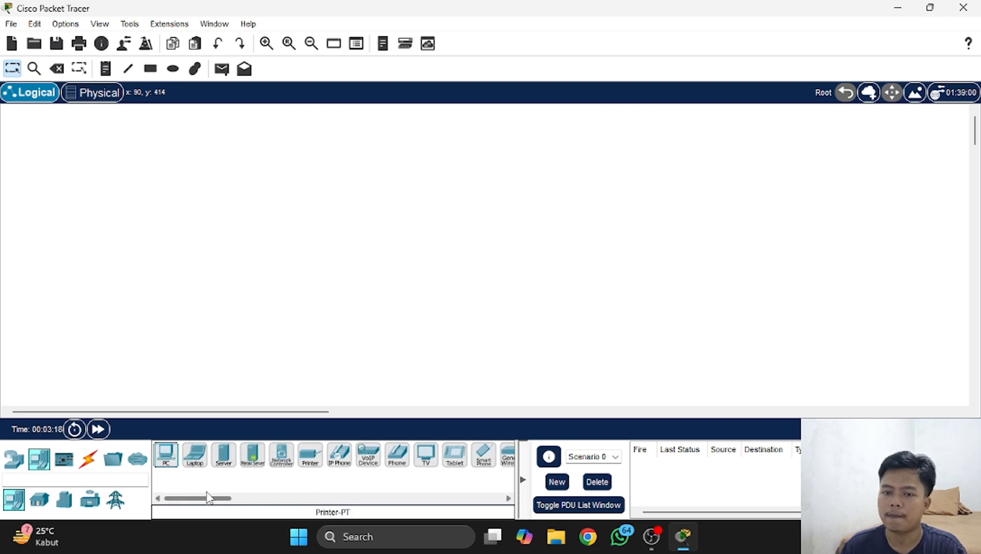
{"action": "left_click", "coordinate": [89, 464]}
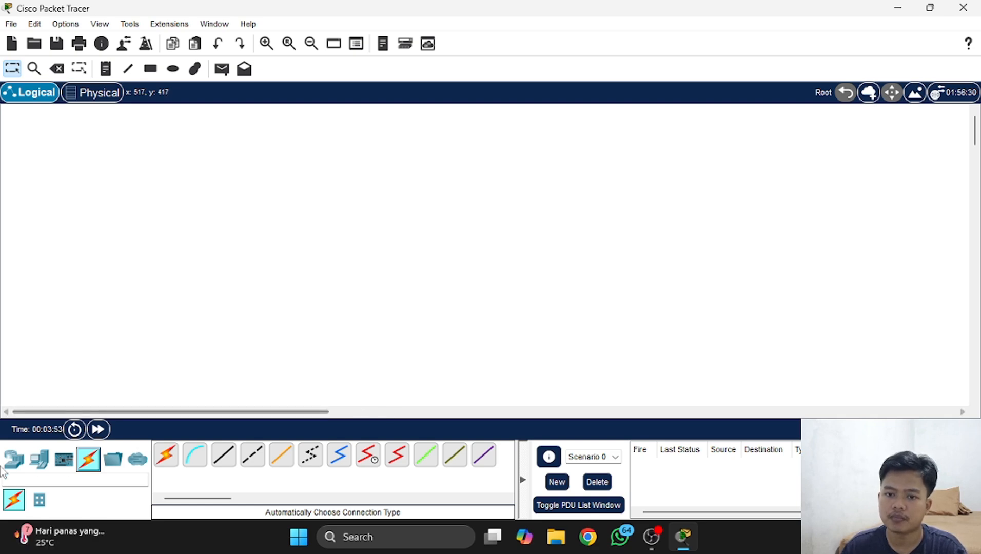
{"action": "left_click", "coordinate": [14, 459]}
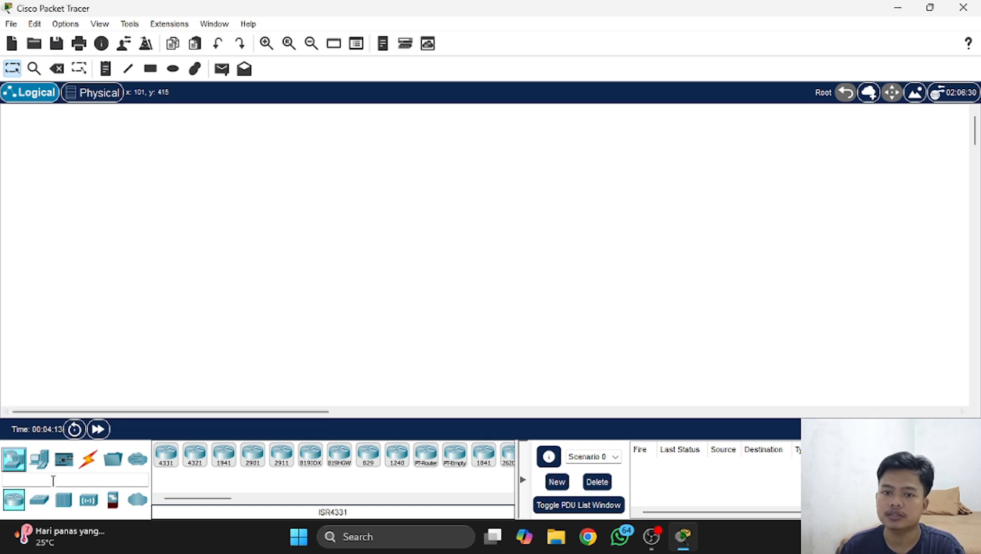
{"action": "left_click", "coordinate": [14, 461]}
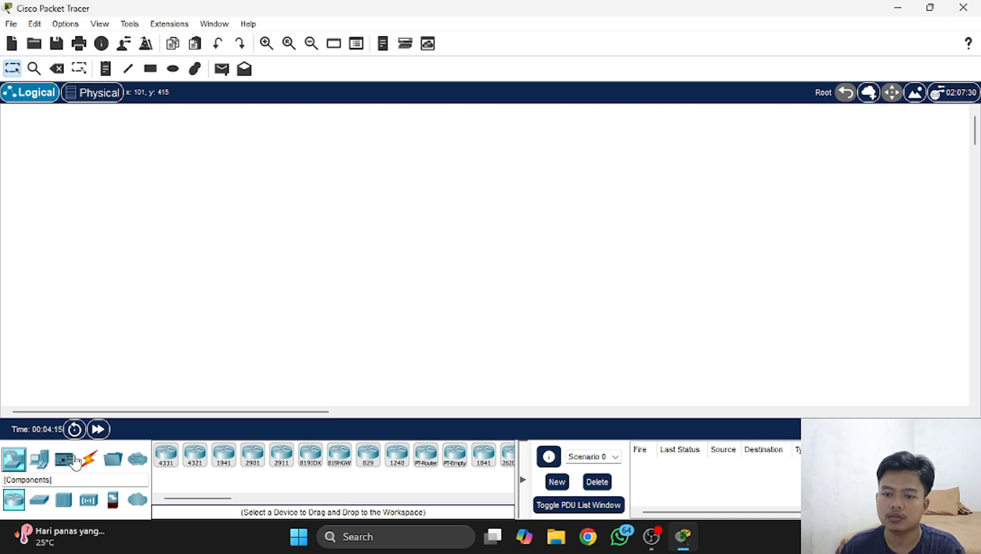
- Place three generic PCs in the logical workspace, one on its own and two beside each other
{"action": "left_click", "coordinate": [32, 462]}
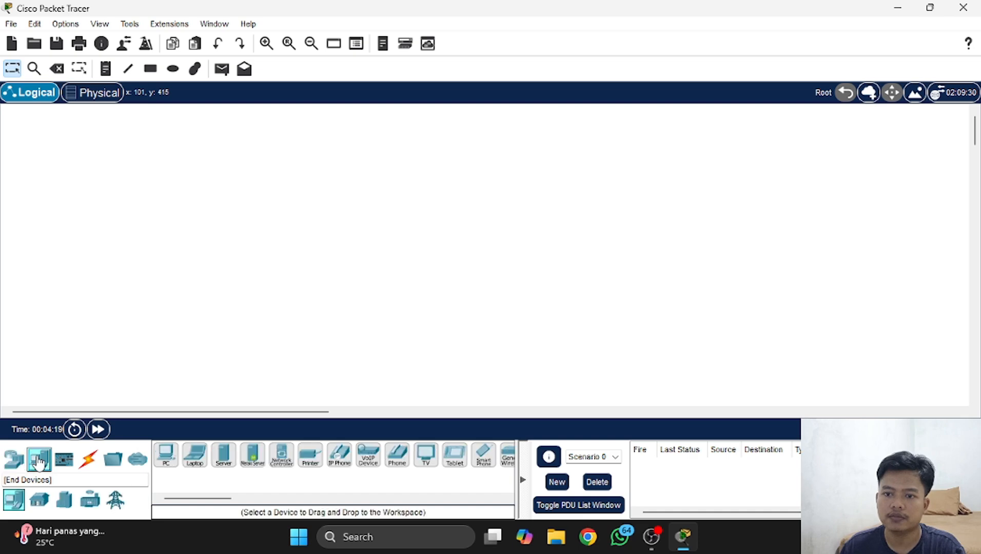
{"action": "left_click", "coordinate": [168, 462]}
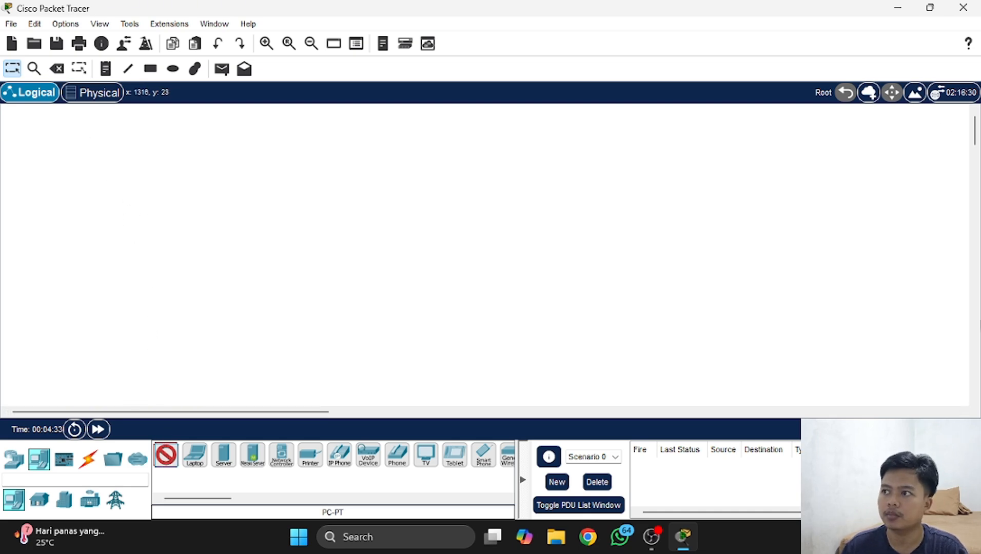
{"action": "left_click", "coordinate": [146, 192]}
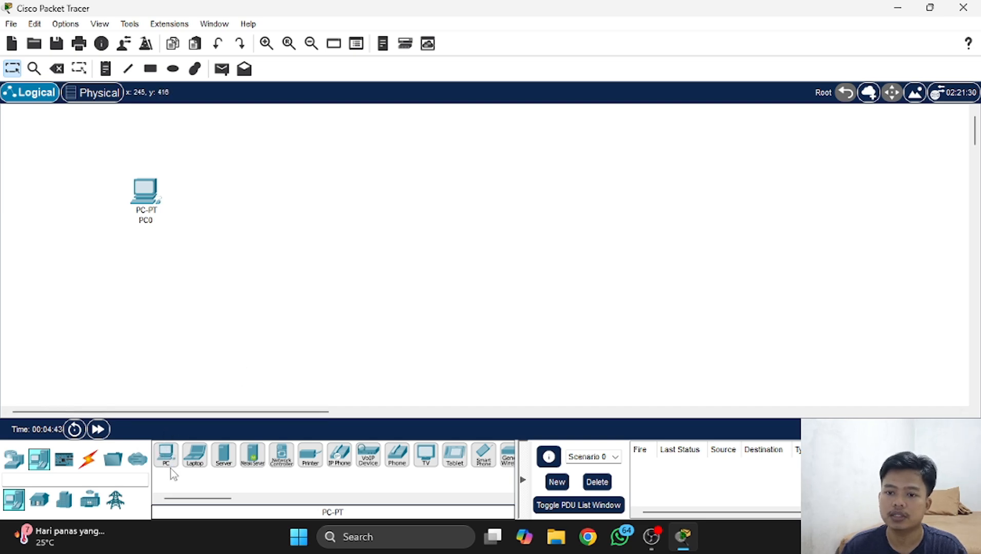
{"action": "left_click", "coordinate": [167, 455]}
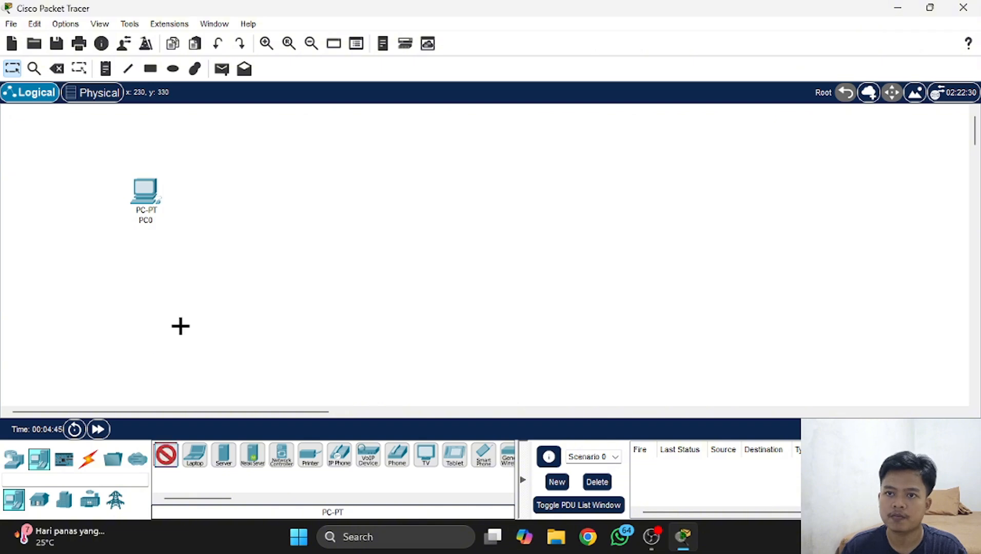
{"action": "left_click", "coordinate": [310, 236]}
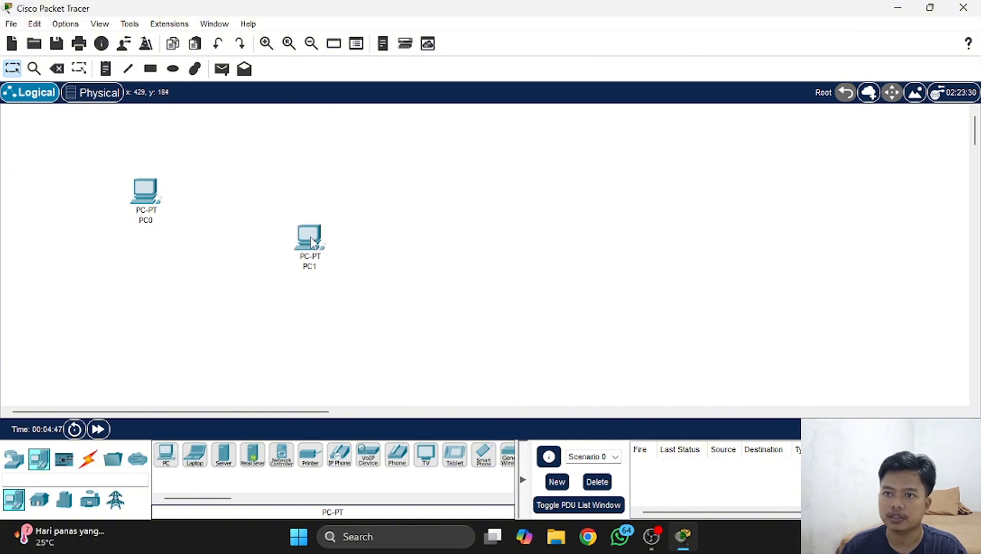
{"action": "left_click", "coordinate": [164, 462]}
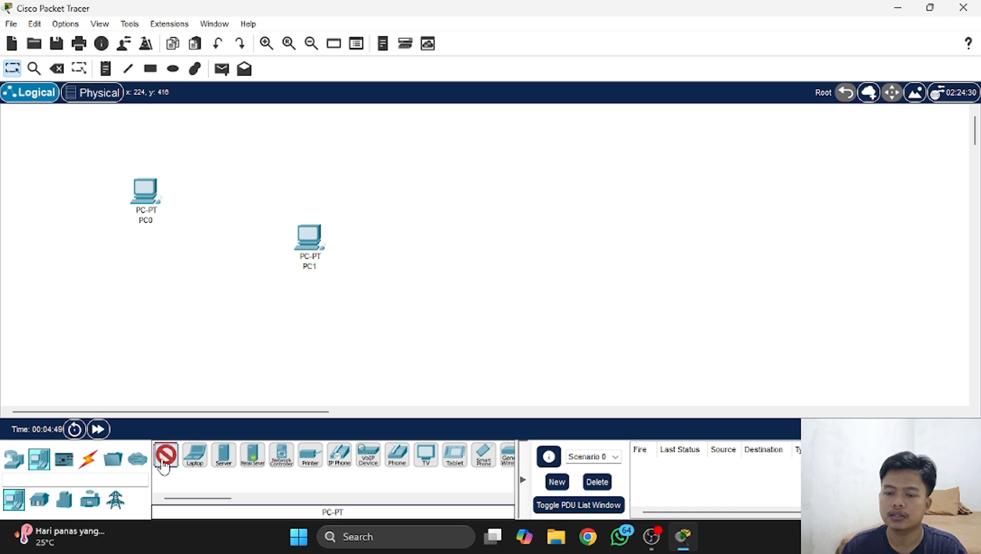
{"action": "left_click", "coordinate": [395, 232]}
- Move PC2 closer to PC1 and shift PC0 further up and left in the workspace
{"action": "left_click_drag", "start_coordinate": [397, 240], "coordinate": [377, 245]}
{"action": "left_click_drag", "start_coordinate": [147, 208], "coordinate": [140, 205]}
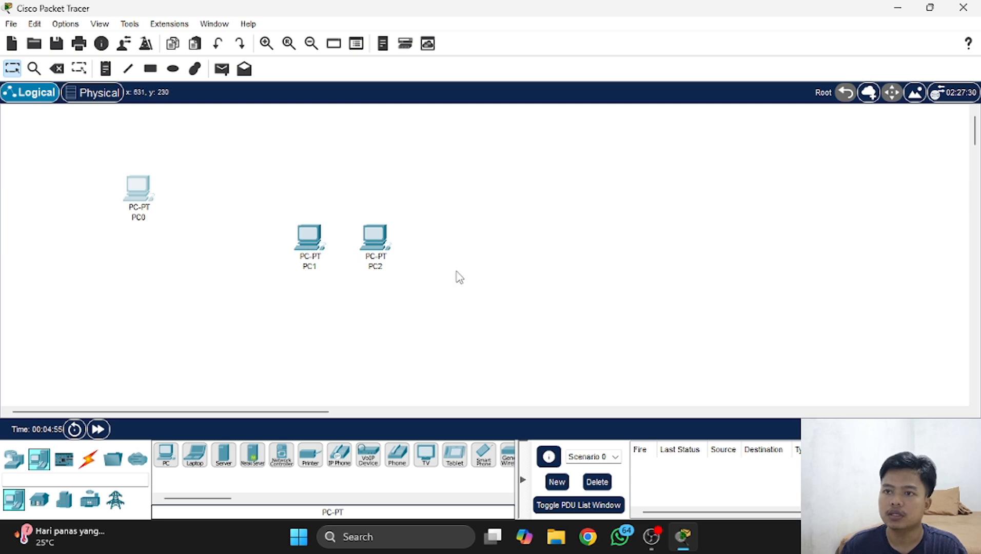
{"action": "left_click", "coordinate": [458, 280]}
{"action": "left_click", "coordinate": [133, 194]}
{"action": "left_click_drag", "start_coordinate": [133, 194], "coordinate": [118, 180]}
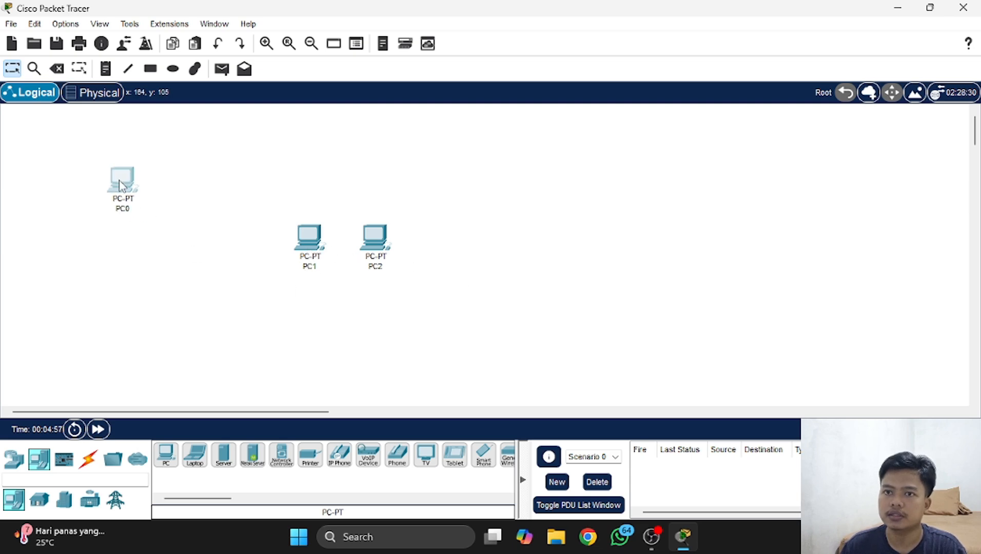
{"action": "left_click", "coordinate": [180, 208]}
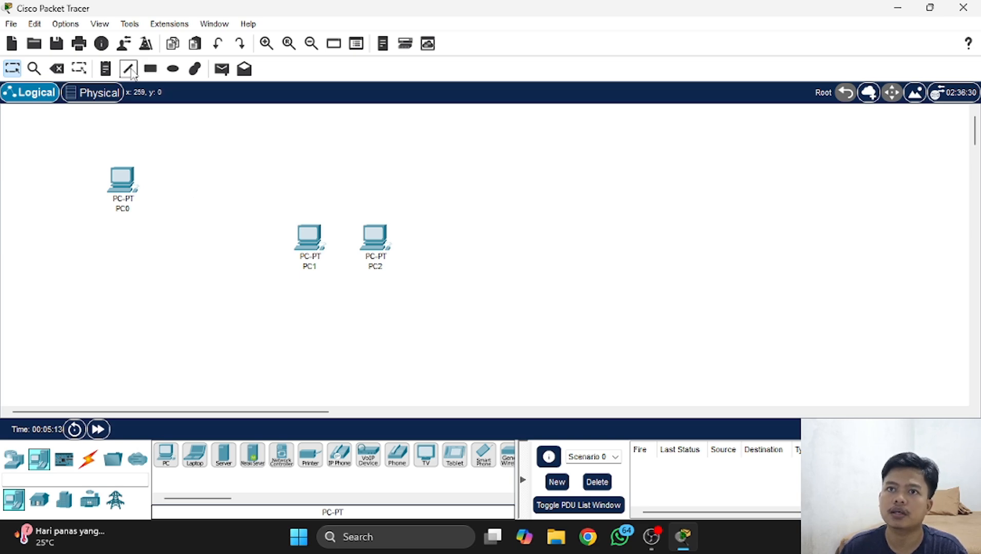
- Draw a rectangle filled with solid blue (#0000ff) around PC0
{"action": "left_click", "coordinate": [151, 70]}
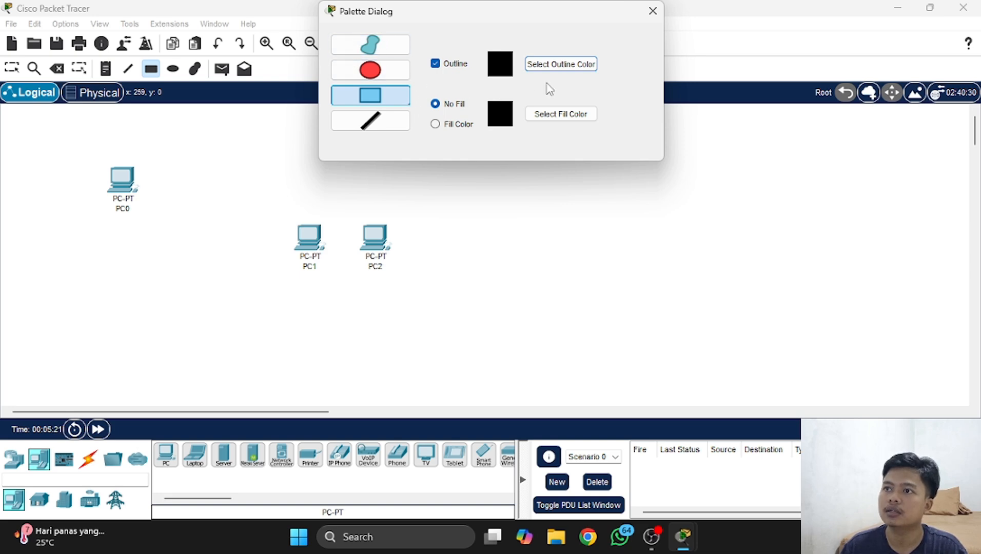
{"action": "left_click", "coordinate": [436, 124]}
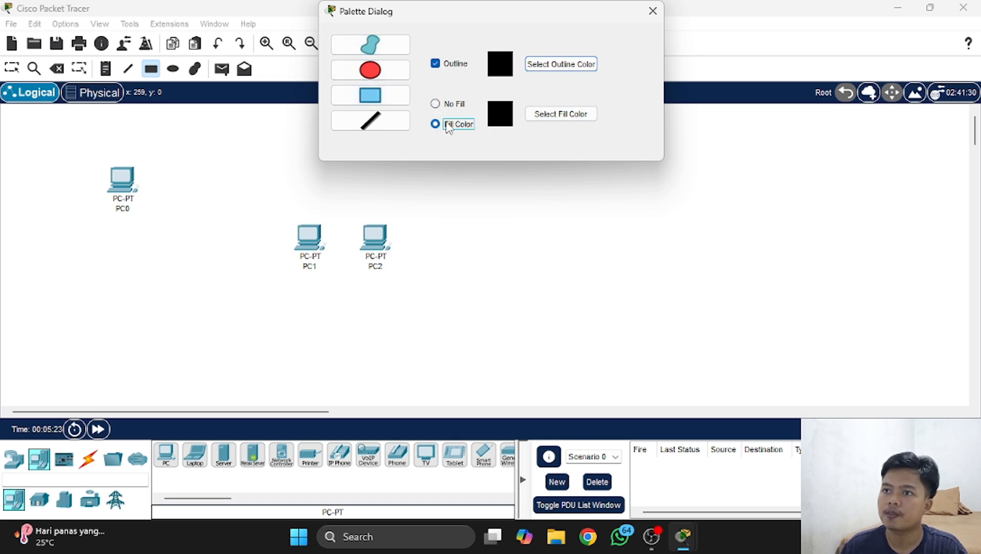
{"action": "left_click", "coordinate": [546, 117]}
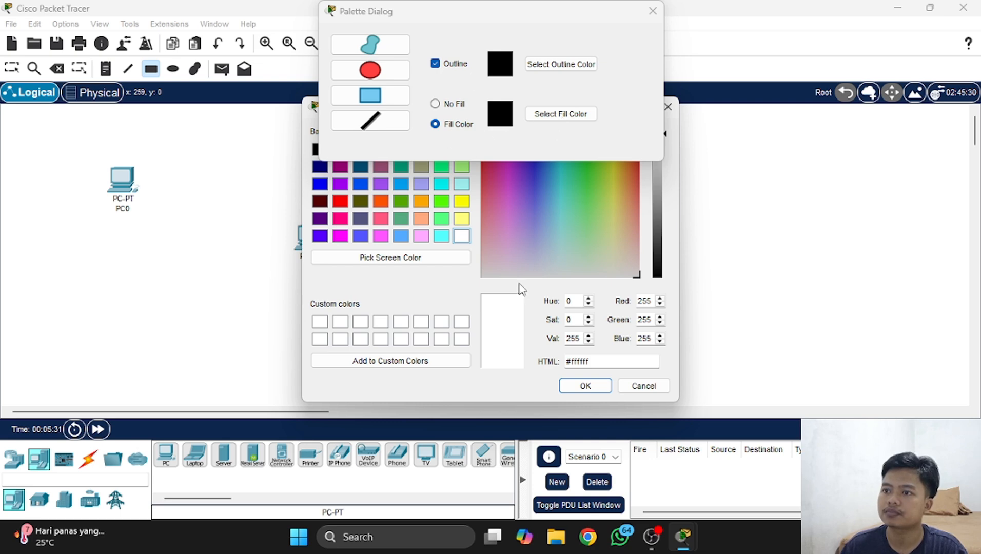
{"action": "left_click", "coordinate": [428, 234]}
{"action": "left_click", "coordinate": [421, 218]}
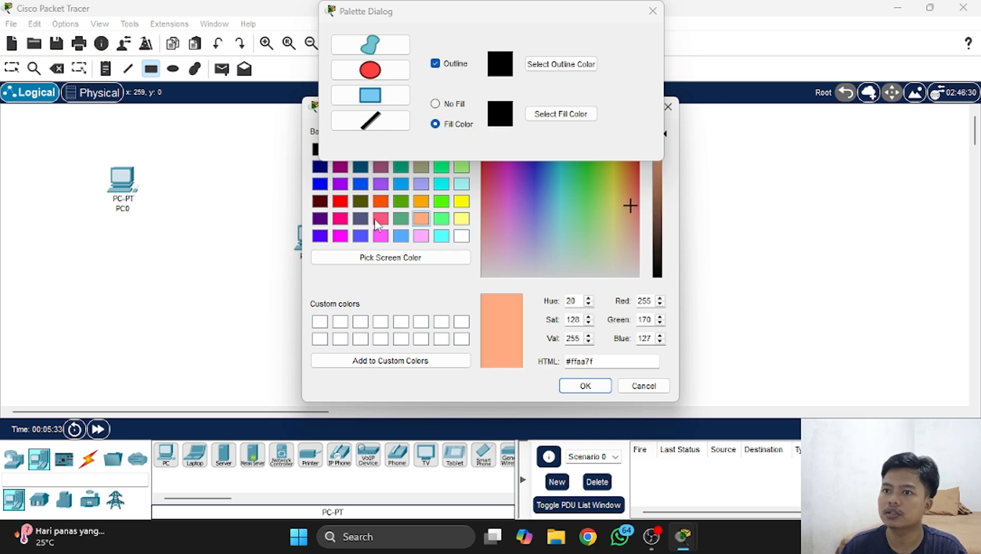
{"action": "left_click", "coordinate": [339, 201]}
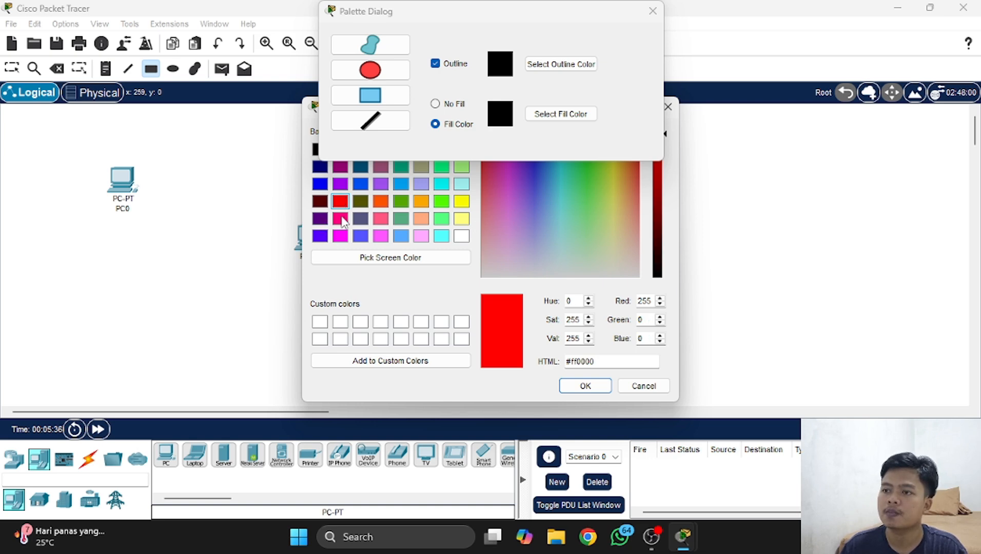
{"action": "left_click", "coordinate": [318, 185]}
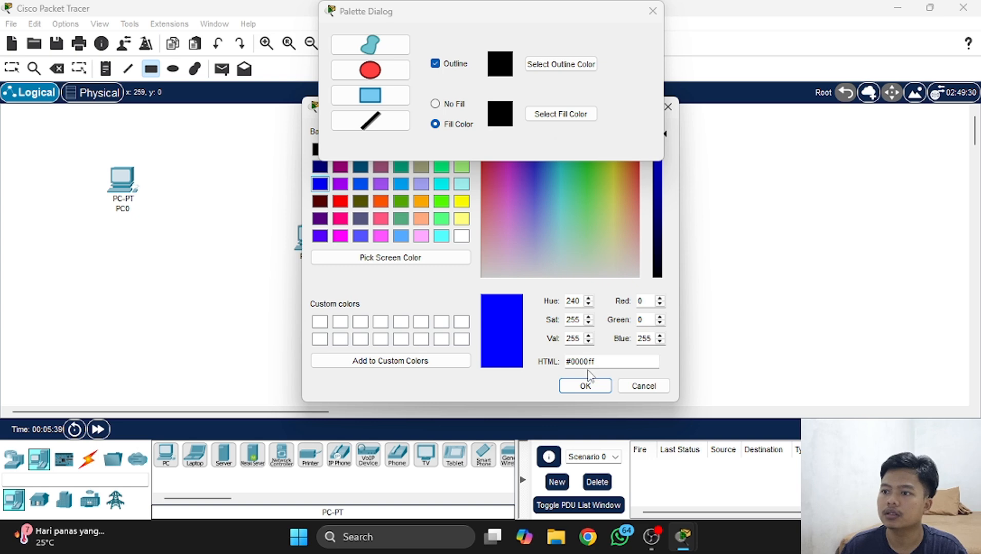
{"action": "left_click", "coordinate": [587, 386]}
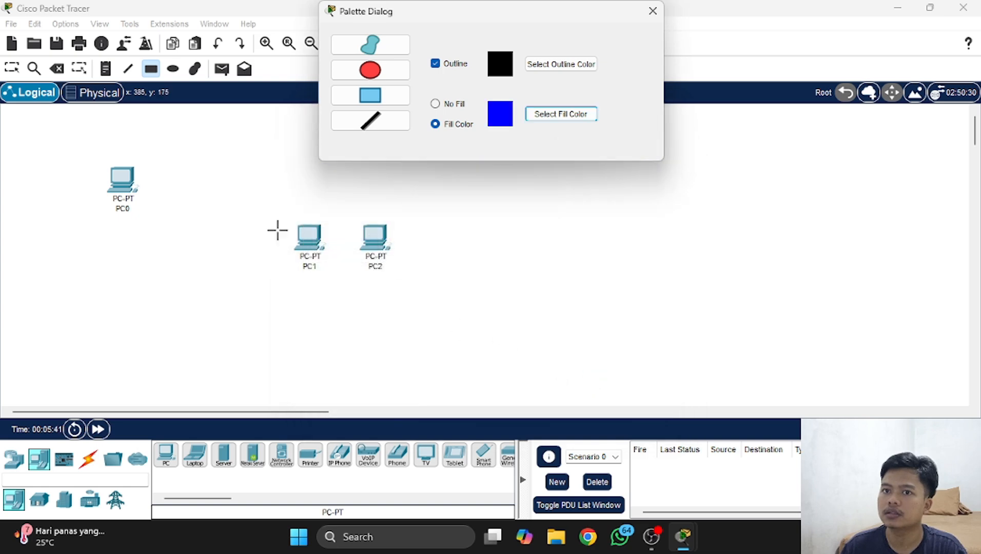
{"action": "left_click", "coordinate": [61, 144]}
{"action": "left_click_drag", "start_coordinate": [60, 144], "coordinate": [193, 263]}
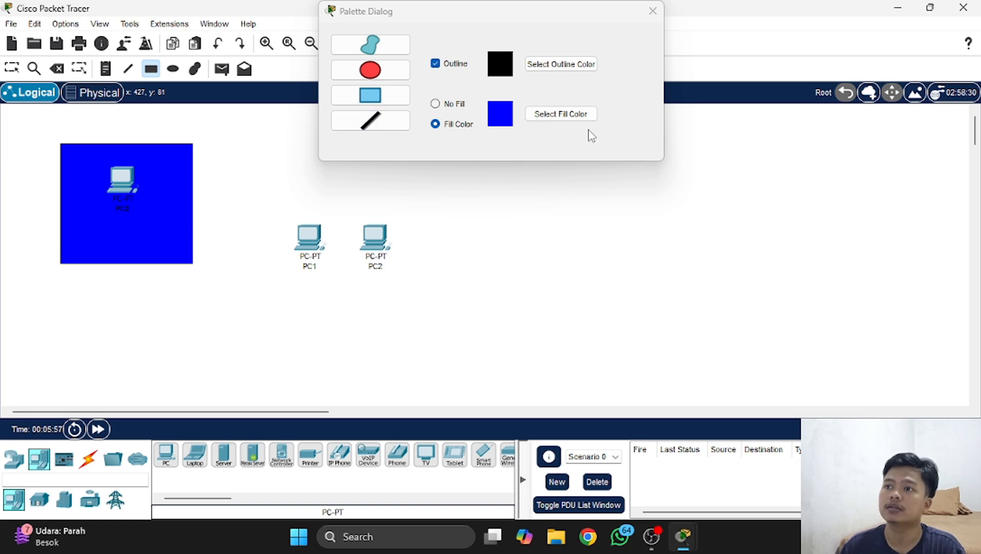
- Draw a rectangle filled with yellow (#ffff00) around PC1 and PC2, then close the drawing palette
{"action": "left_click", "coordinate": [549, 122]}
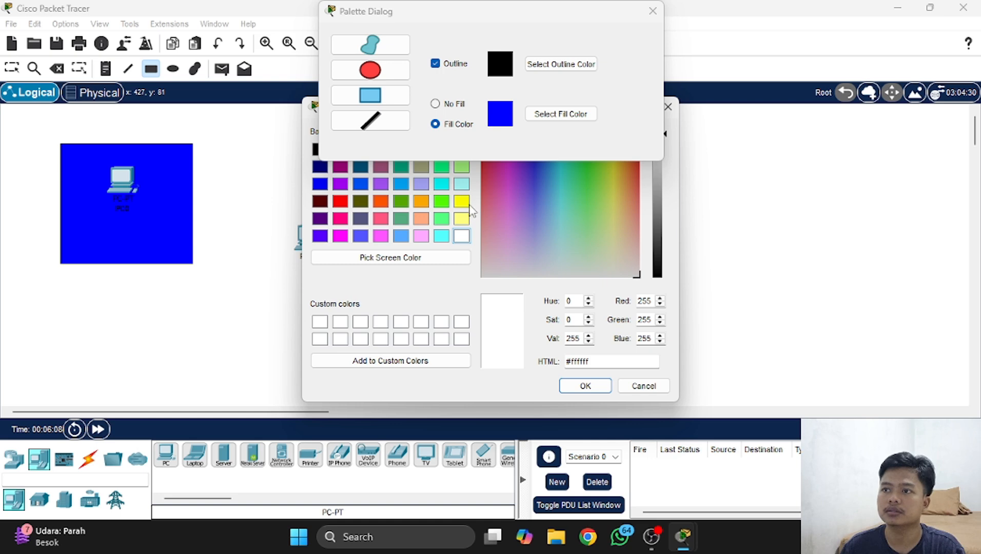
{"action": "left_click", "coordinate": [461, 202]}
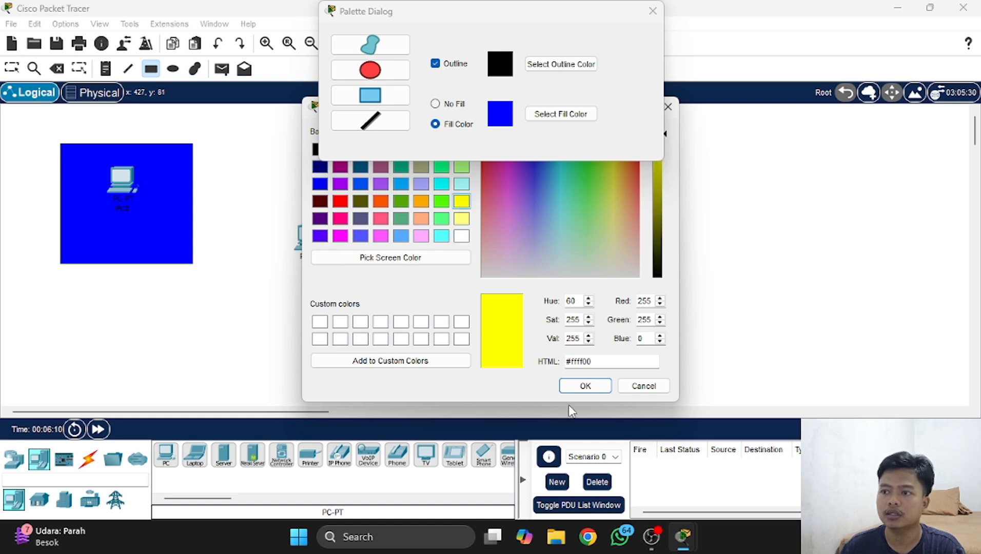
{"action": "left_click", "coordinate": [582, 384]}
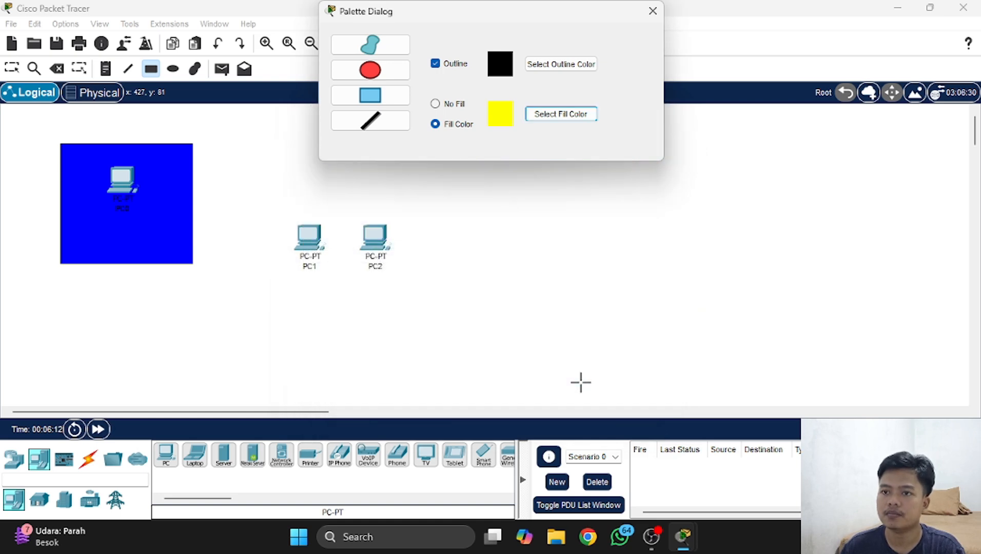
{"action": "left_click", "coordinate": [281, 148]}
{"action": "left_click_drag", "start_coordinate": [281, 148], "coordinate": [425, 297]}
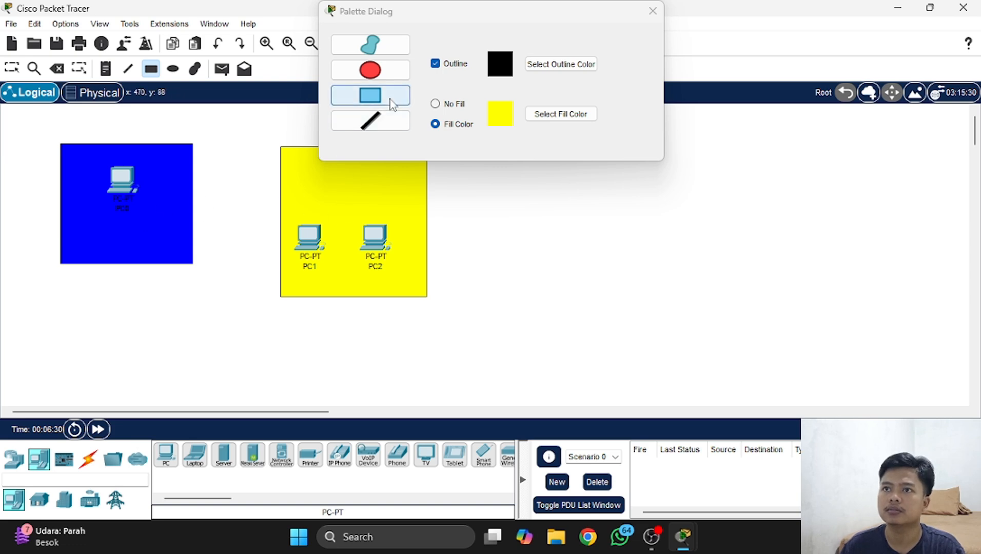
{"action": "left_click", "coordinate": [653, 12]}
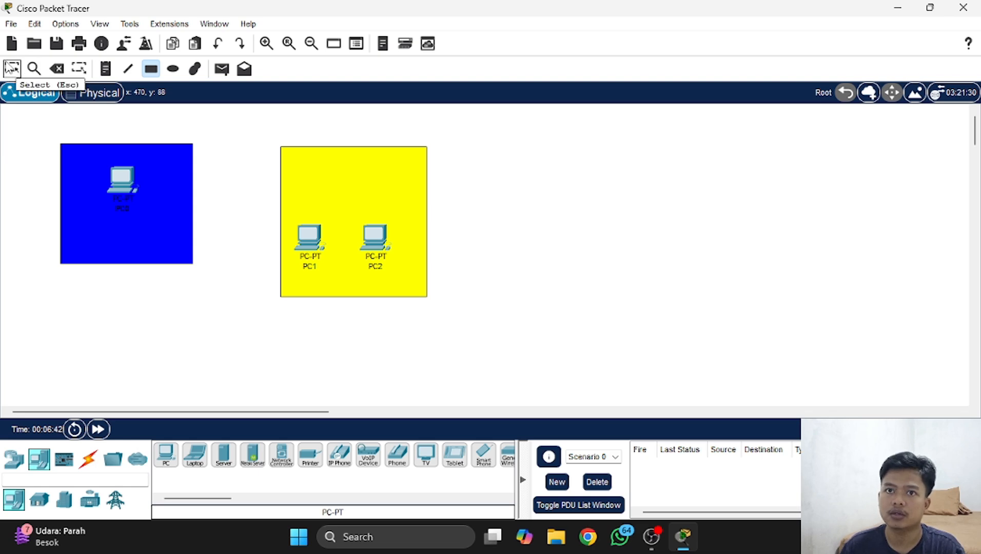
- Shift the blue rectangle slightly left and down while keeping PC0 inside it
{"action": "left_click", "coordinate": [13, 69]}
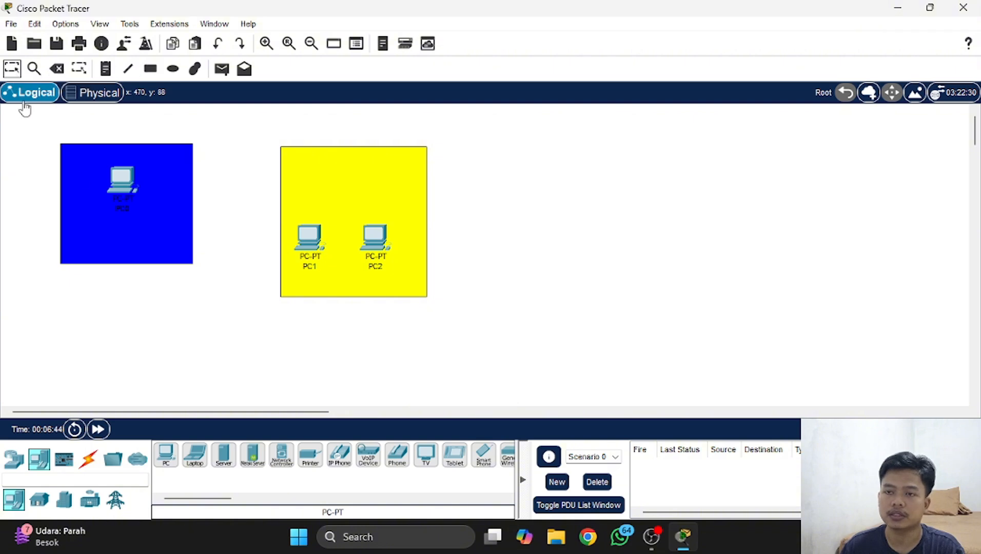
{"action": "left_click_drag", "start_coordinate": [116, 248], "coordinate": [107, 252]}
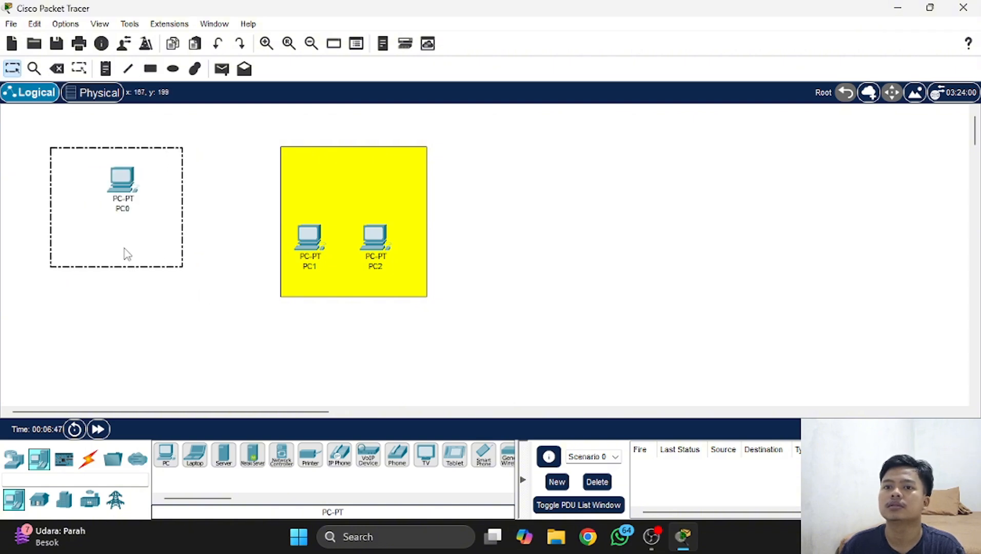
{"action": "left_click", "coordinate": [236, 219]}
{"action": "left_click_drag", "start_coordinate": [151, 230], "coordinate": [147, 237]}
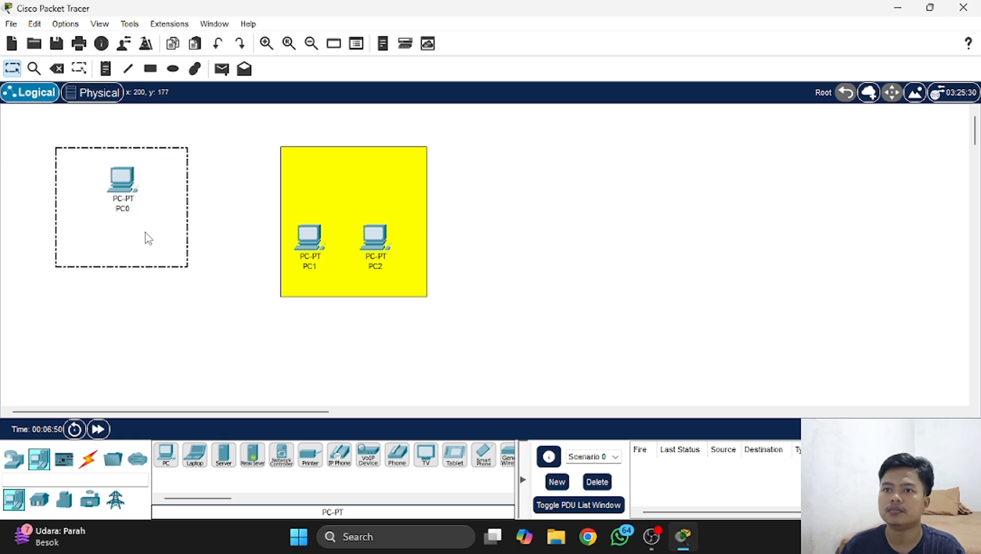
{"action": "left_click", "coordinate": [575, 240]}
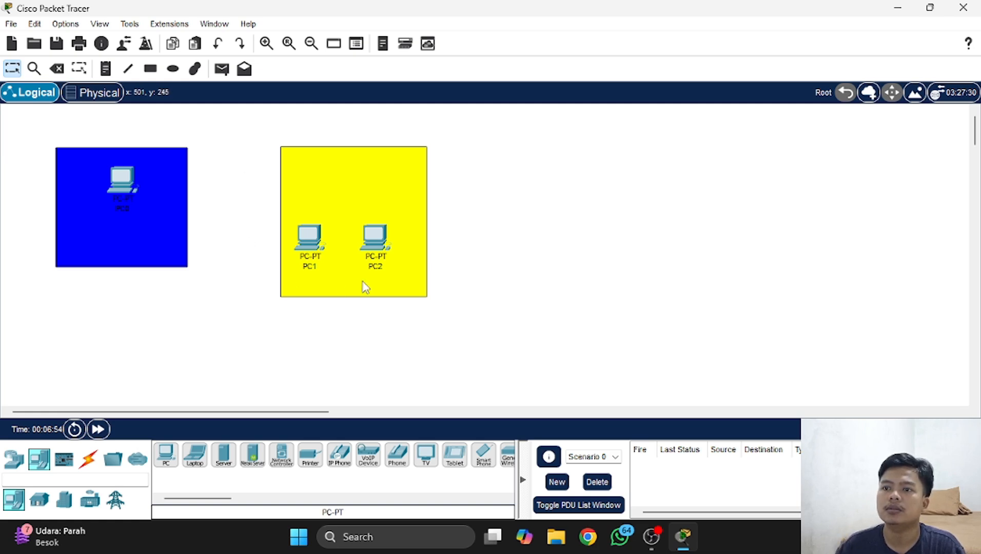
- Shift the yellow rectangle left and down, and bring PC1 and PC2 closer together inside it
{"action": "left_click_drag", "start_coordinate": [363, 285], "coordinate": [340, 290]}
{"action": "left_click", "coordinate": [506, 279]}
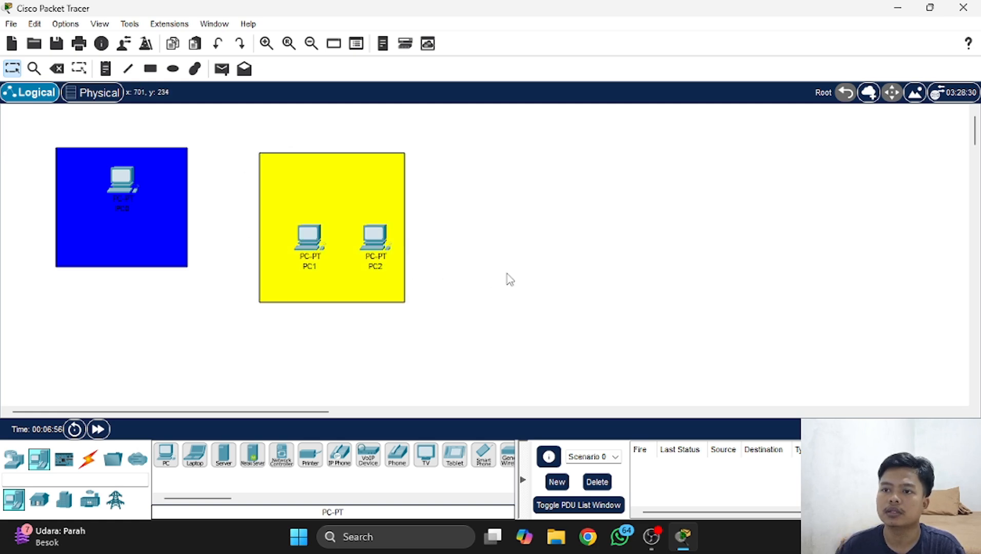
{"action": "left_click_drag", "start_coordinate": [321, 253], "coordinate": [301, 247]}
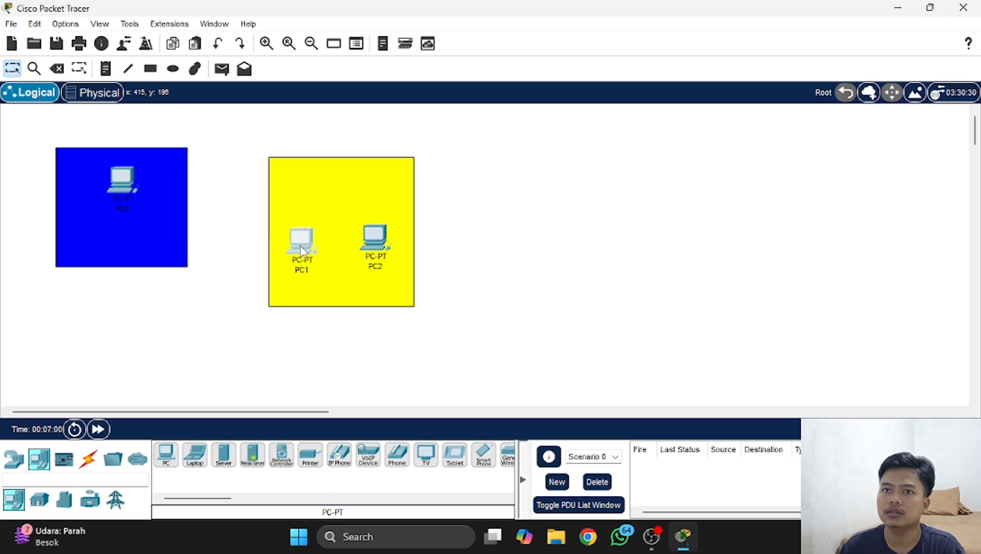
{"action": "left_click_drag", "start_coordinate": [373, 253], "coordinate": [358, 255]}
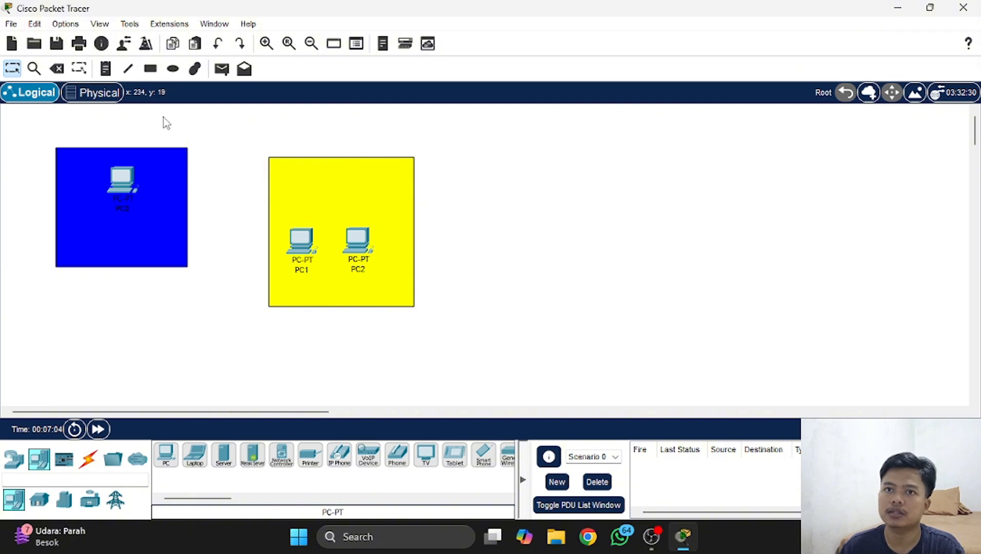
- Place a text note reading "kamar tidur" in the lower left of the blue rectangle
{"action": "left_click", "coordinate": [106, 70]}
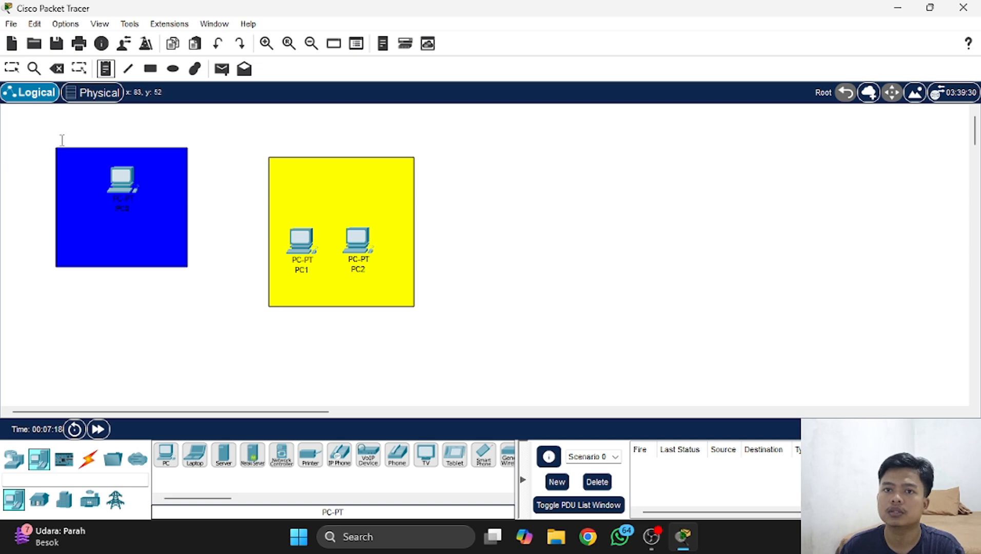
{"action": "left_click", "coordinate": [66, 251]}
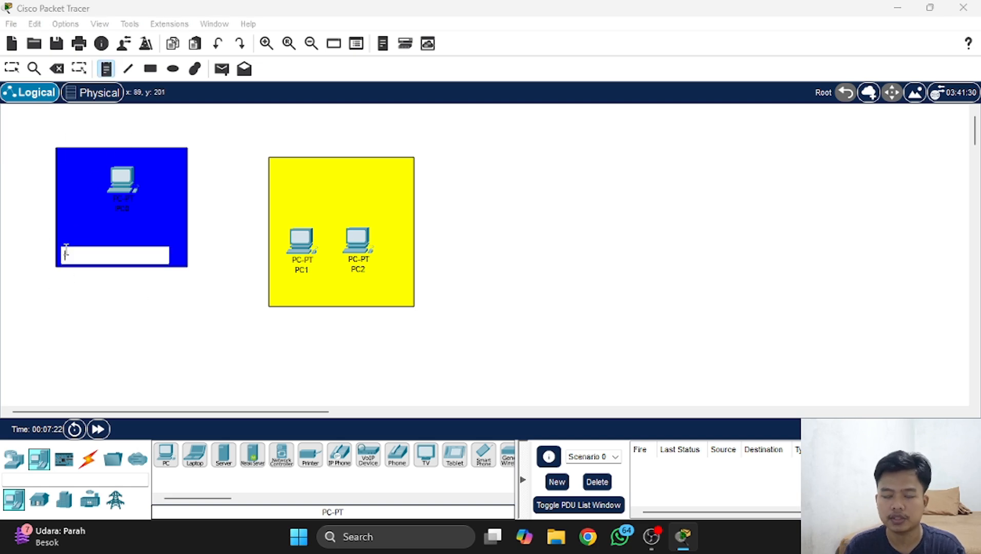
{"action": "type", "text": "kamar"}
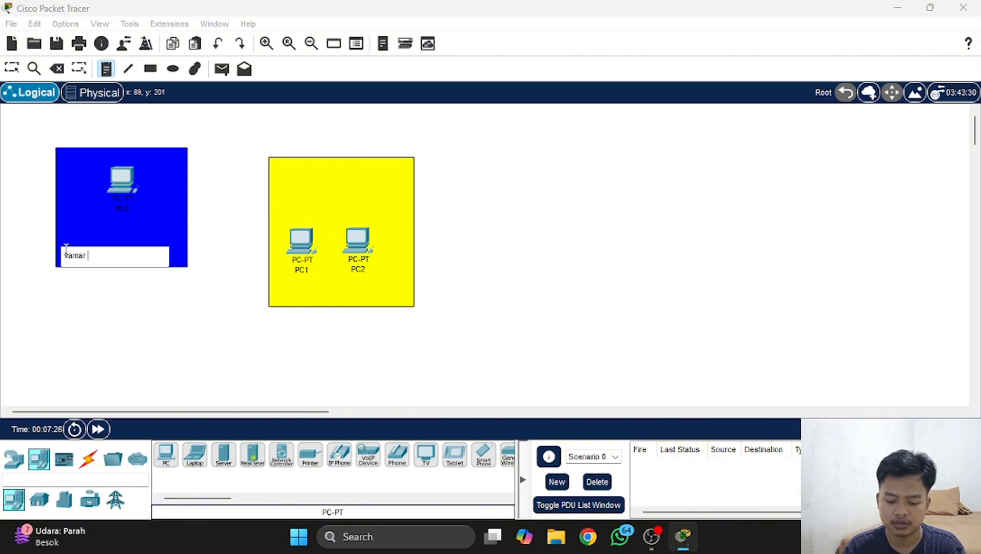
{"action": "type", "text": " ti"}
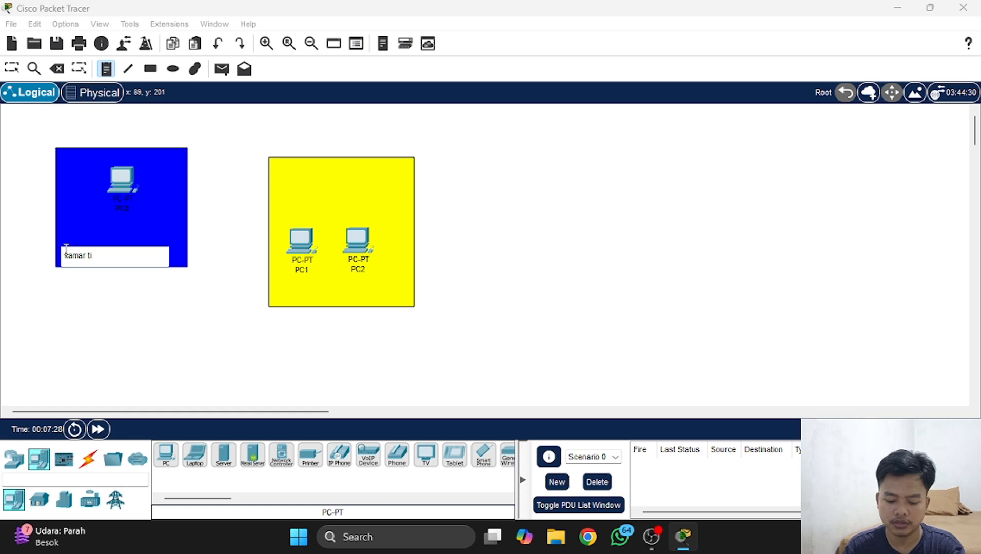
{"action": "type", "text": "dur"}
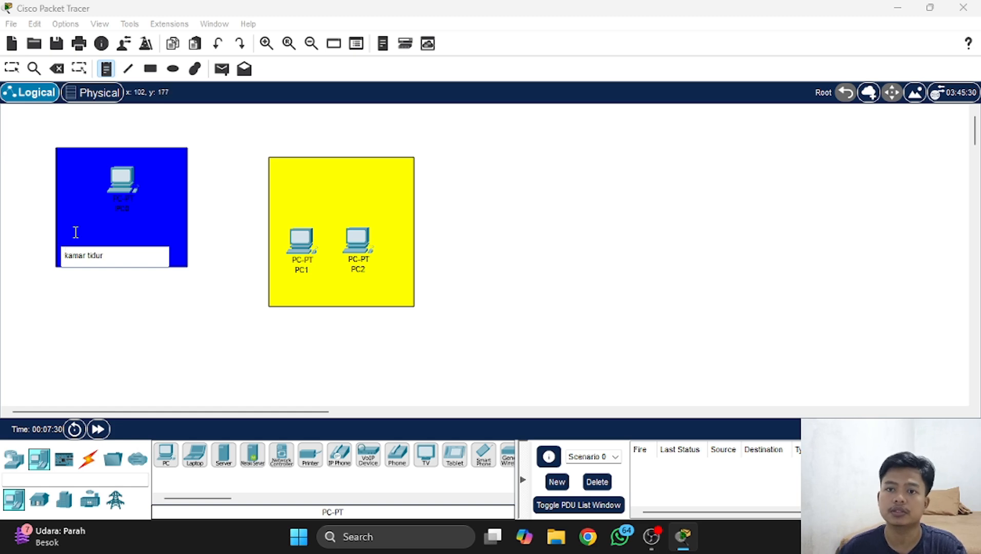
{"action": "left_click", "coordinate": [45, 236]}
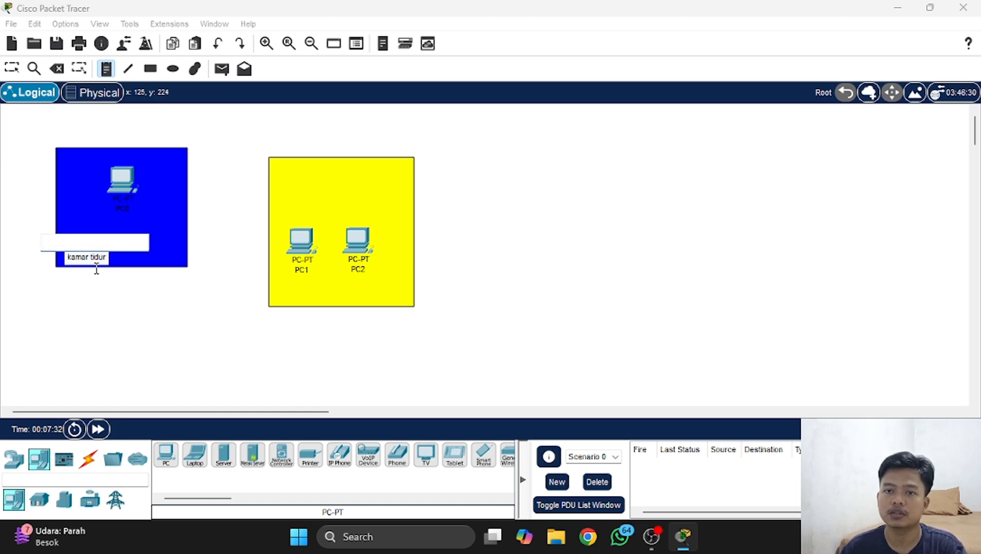
- Place a text note reading "kamar utama" in the lower left of the yellow rectangle
{"action": "left_click", "coordinate": [284, 292]}
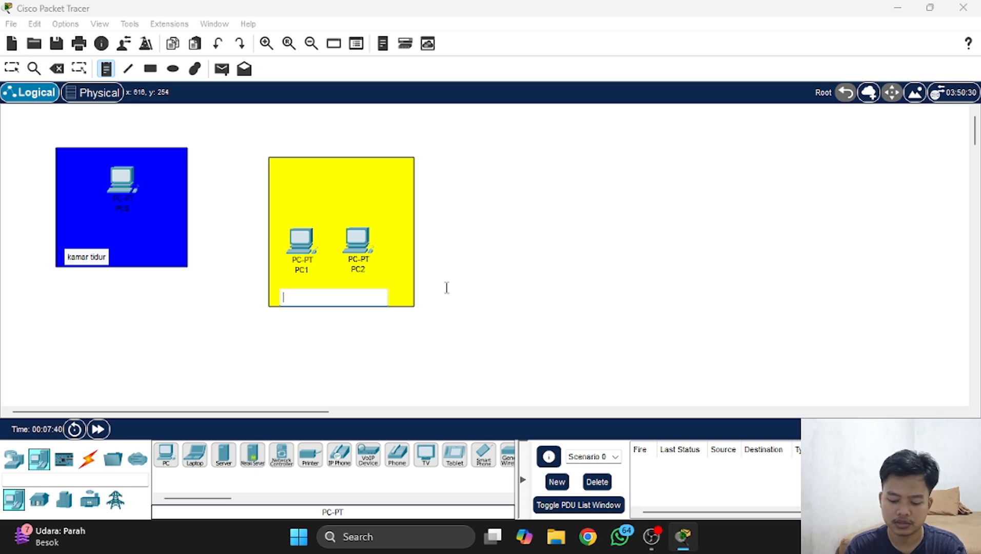
{"action": "type", "text": "kamar"}
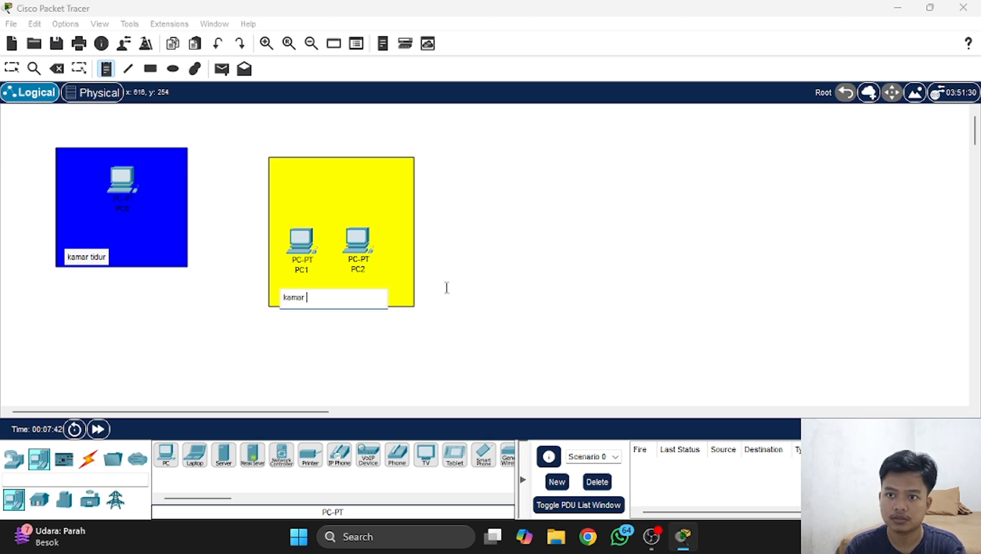
{"action": "type", "text": " utam"}
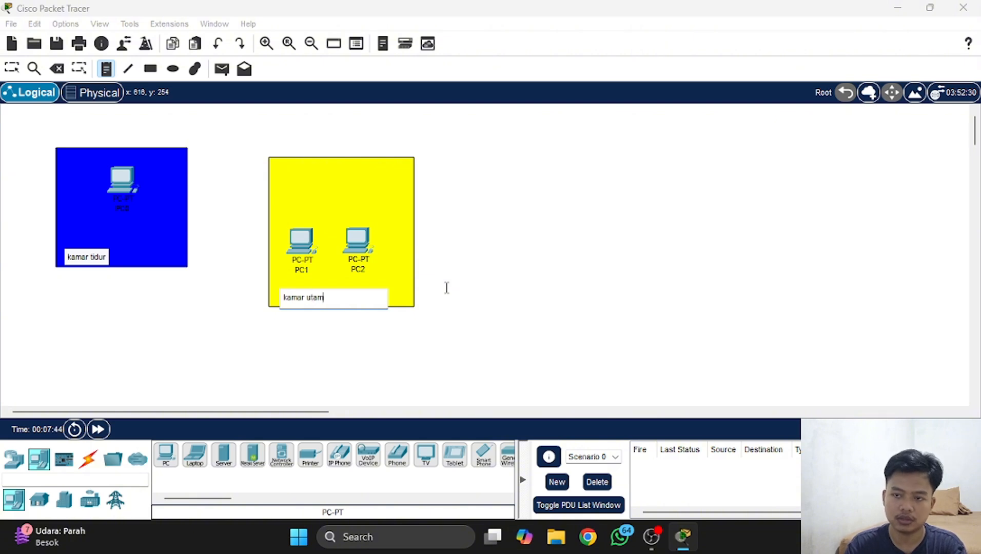
{"action": "type", "text": "a"}
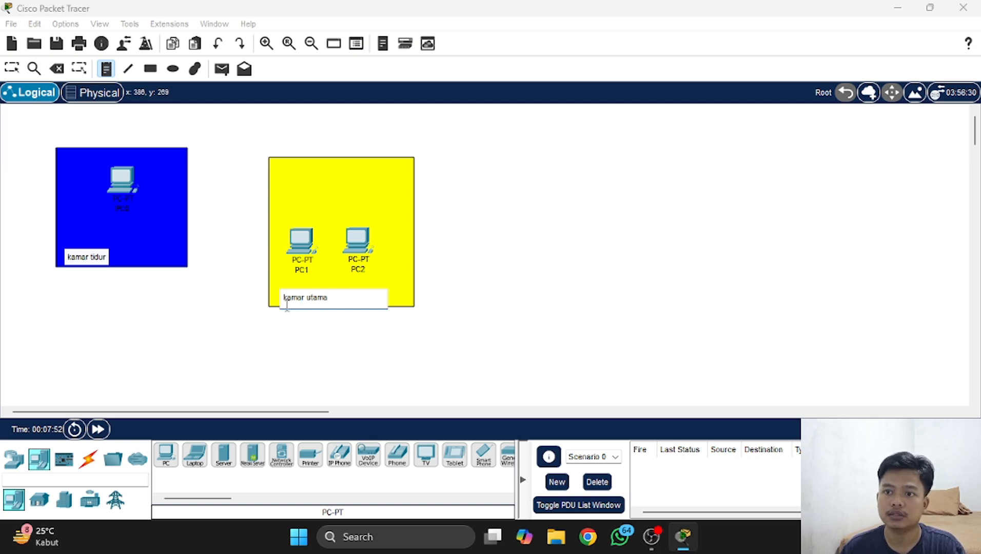
{"action": "left_click", "coordinate": [12, 69]}
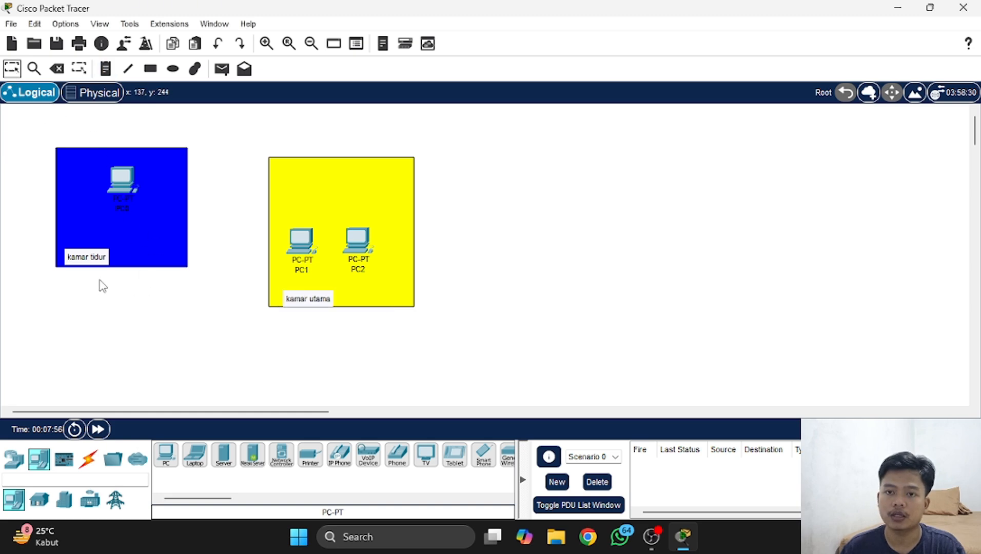
- Nudge the "kamar tidur" and "kamar utama" notes up so they sit fully inside their rectangles
{"action": "left_click_drag", "start_coordinate": [85, 261], "coordinate": [85, 256]}
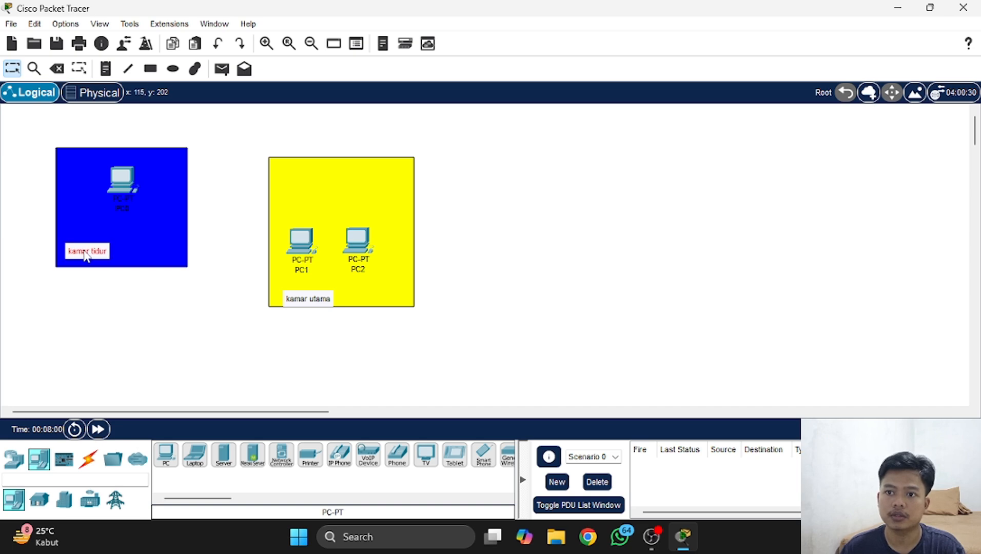
{"action": "left_click_drag", "start_coordinate": [309, 305], "coordinate": [305, 296]}
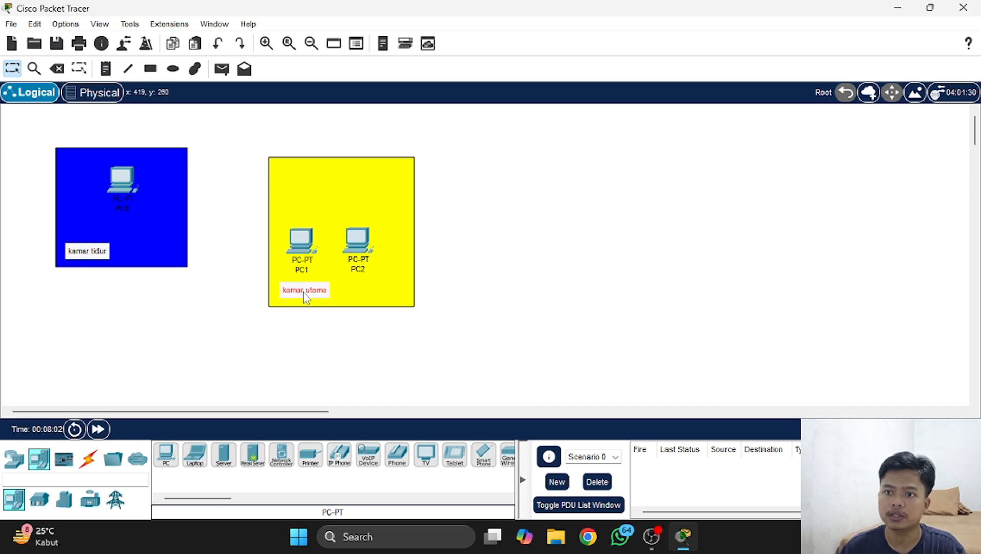
{"action": "left_click", "coordinate": [575, 272]}
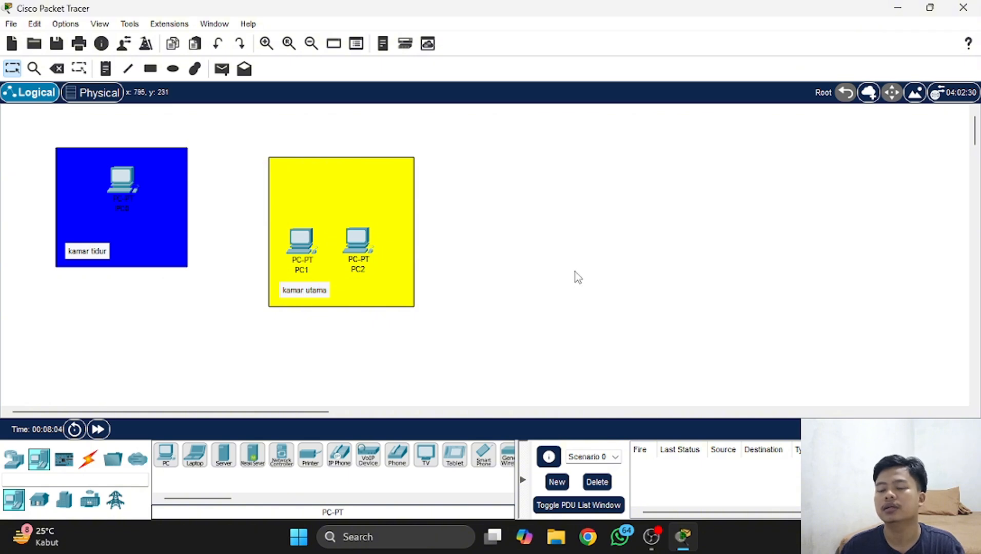
- Move PC2 and PC1 up within the yellow rectangle and PC0 left within the blue one
{"action": "left_click_drag", "start_coordinate": [365, 243], "coordinate": [376, 213]}
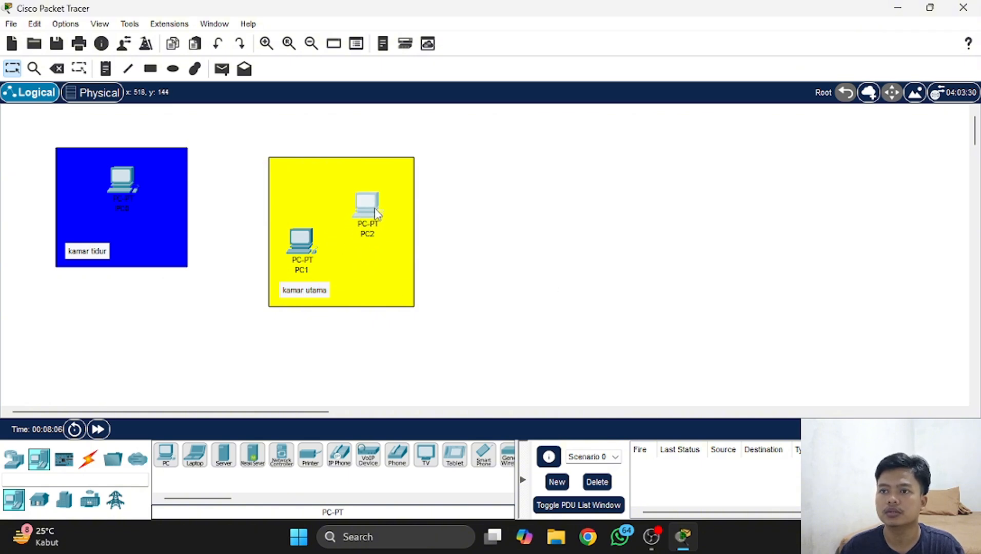
{"action": "left_click_drag", "start_coordinate": [306, 248], "coordinate": [314, 215]}
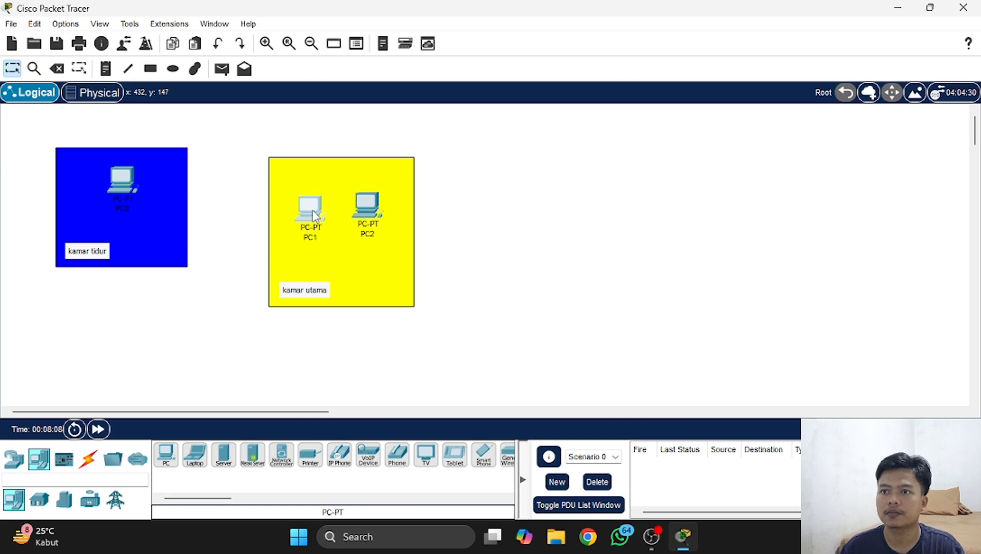
{"action": "left_click_drag", "start_coordinate": [121, 186], "coordinate": [102, 183]}
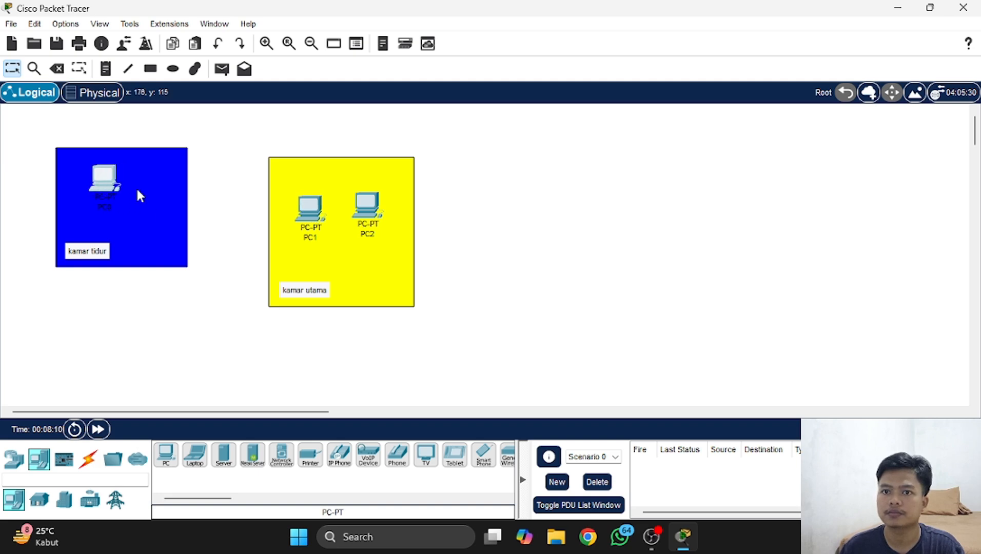
{"action": "left_click", "coordinate": [625, 254]}
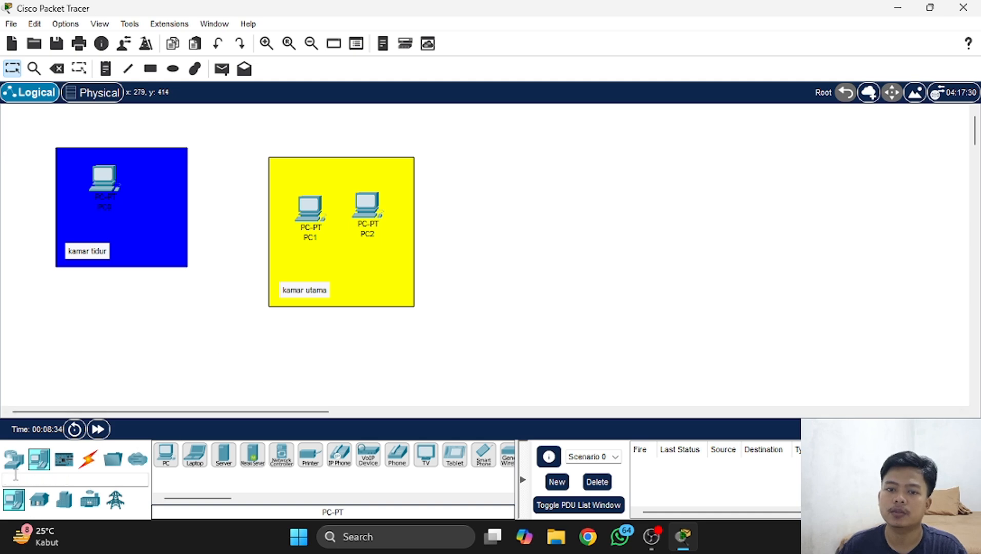
- Add a 2960 switch in the upper right of the blue rectangle, beside PC0
{"action": "left_click", "coordinate": [15, 460]}
{"action": "left_click", "coordinate": [39, 499]}
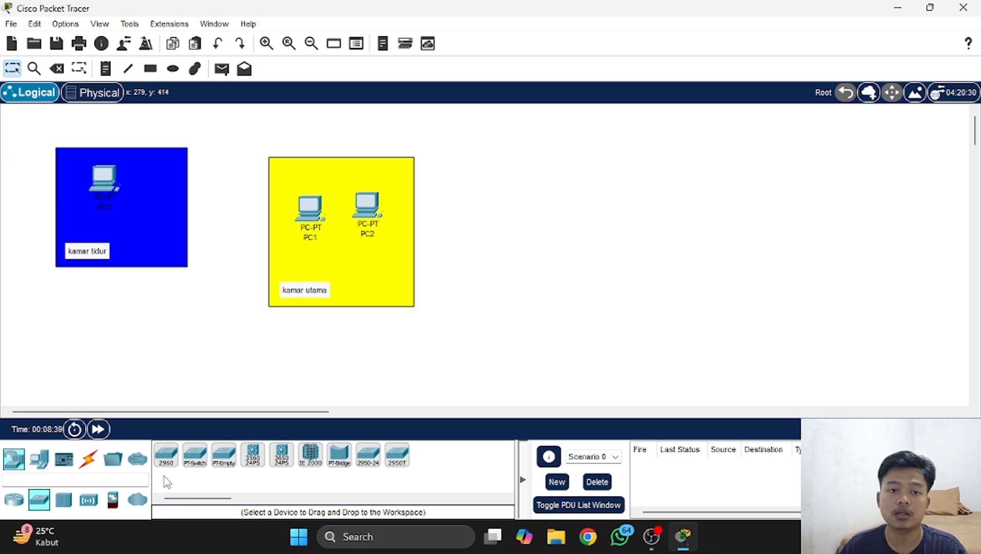
{"action": "left_click_drag", "start_coordinate": [165, 455], "coordinate": [167, 459]}
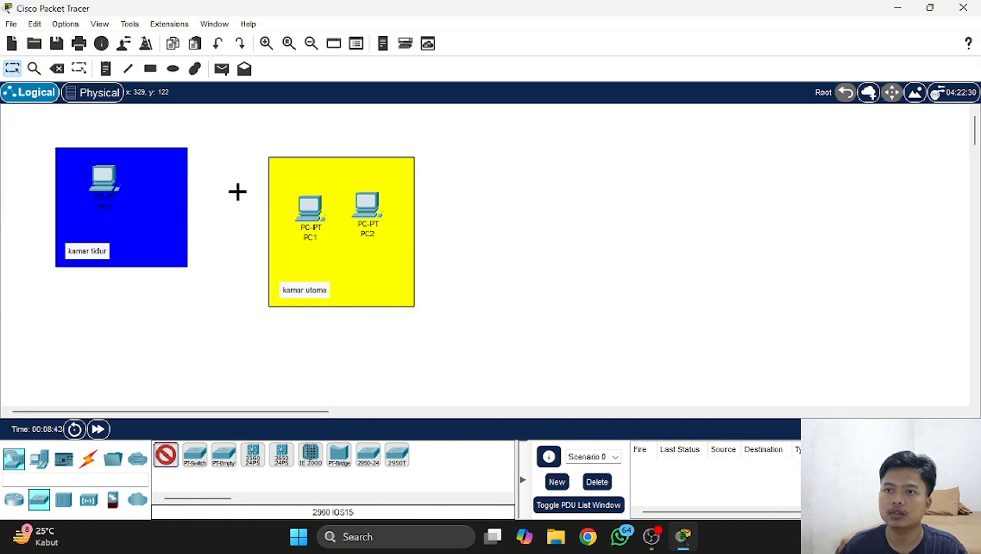
{"action": "left_click", "coordinate": [160, 163]}
{"action": "left_click_drag", "start_coordinate": [161, 165], "coordinate": [166, 163]}
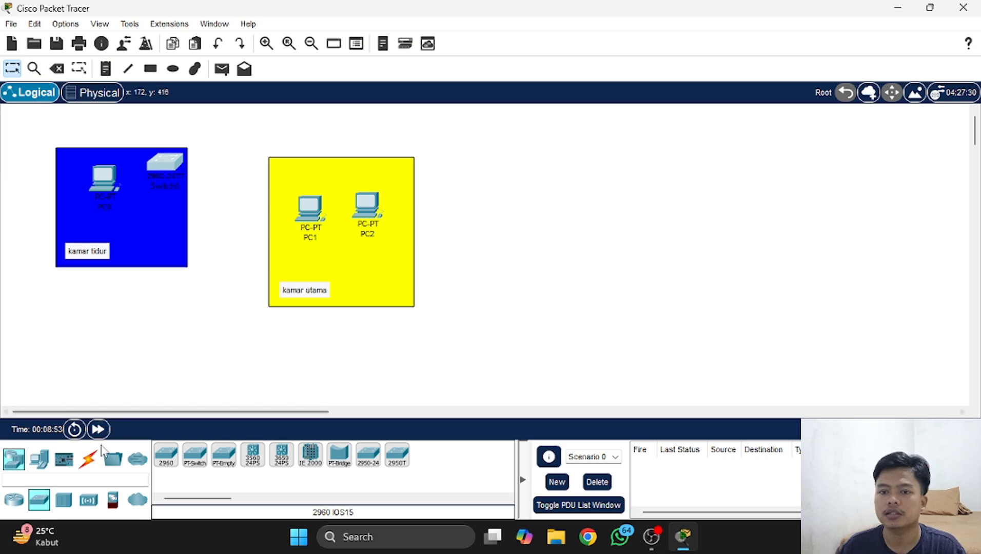
- Cable PC0 to the 2960 switch in the blue rectangle using the automatically chosen connection type
{"action": "left_click", "coordinate": [88, 460]}
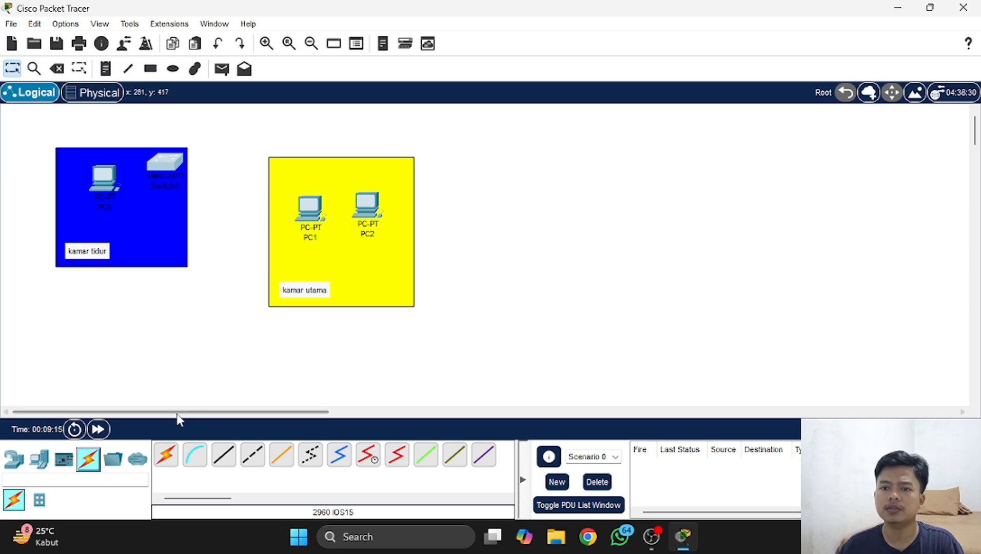
{"action": "left_click", "coordinate": [165, 456]}
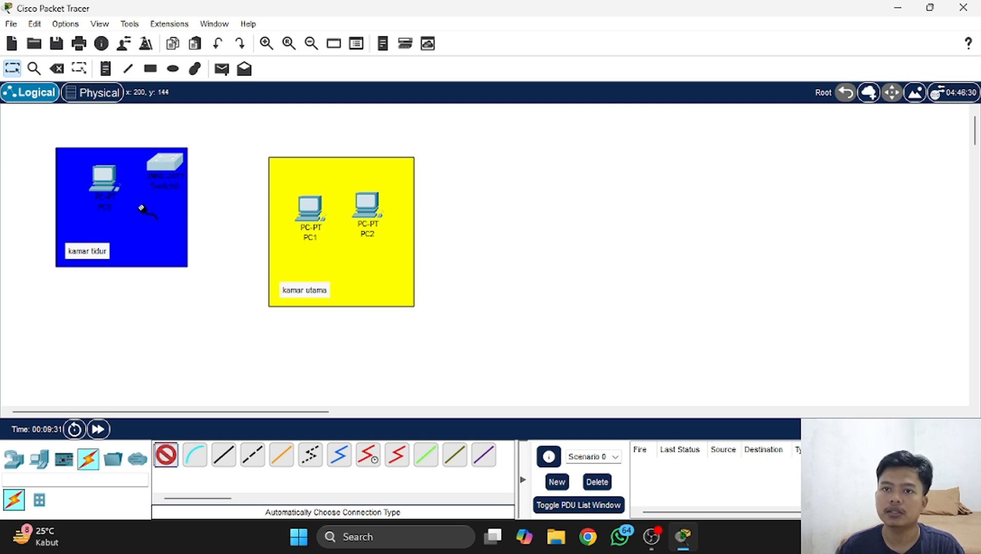
{"action": "mouse_move", "coordinate": [108, 186]}
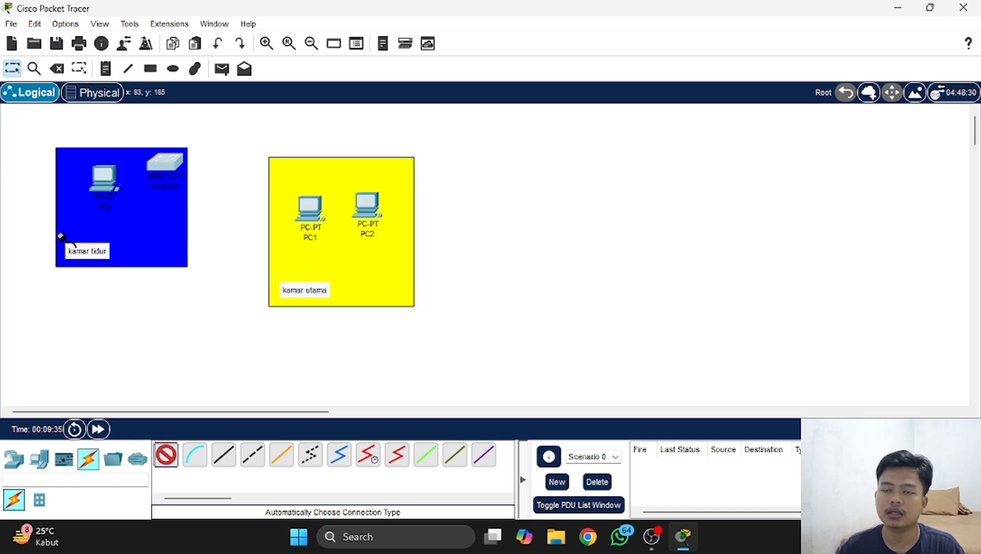
{"action": "left_click", "coordinate": [163, 163]}
{"action": "left_click", "coordinate": [103, 184]}
{"action": "mouse_move", "coordinate": [103, 185]}
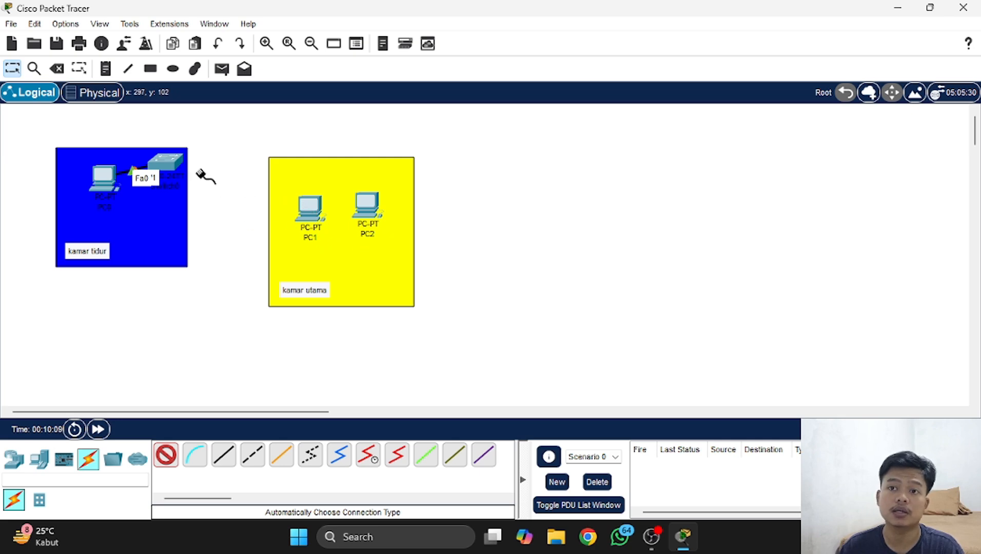
- Cable the switch to PC1 and to PC2 in the yellow rectangle with the automatic connection type
{"action": "left_click", "coordinate": [172, 161]}
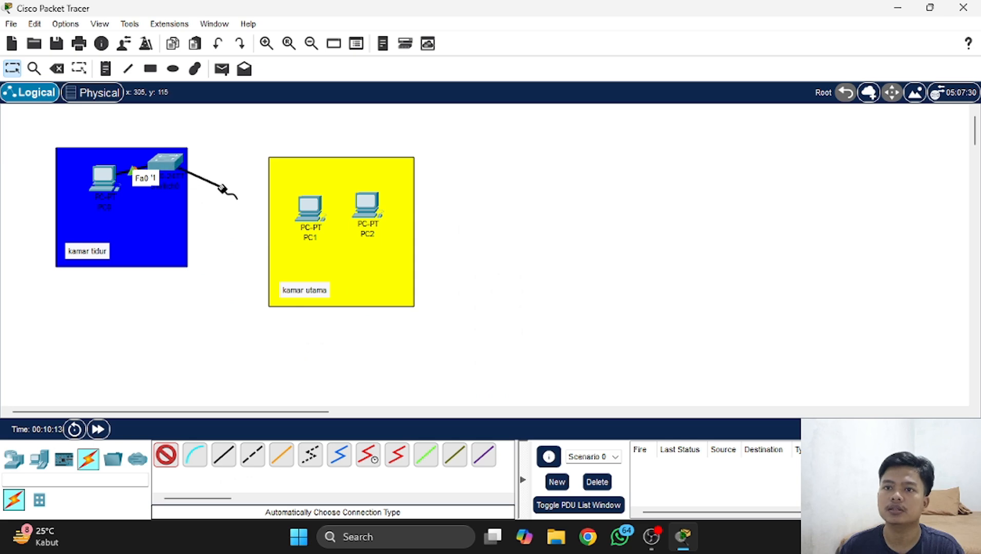
{"action": "left_click", "coordinate": [309, 211]}
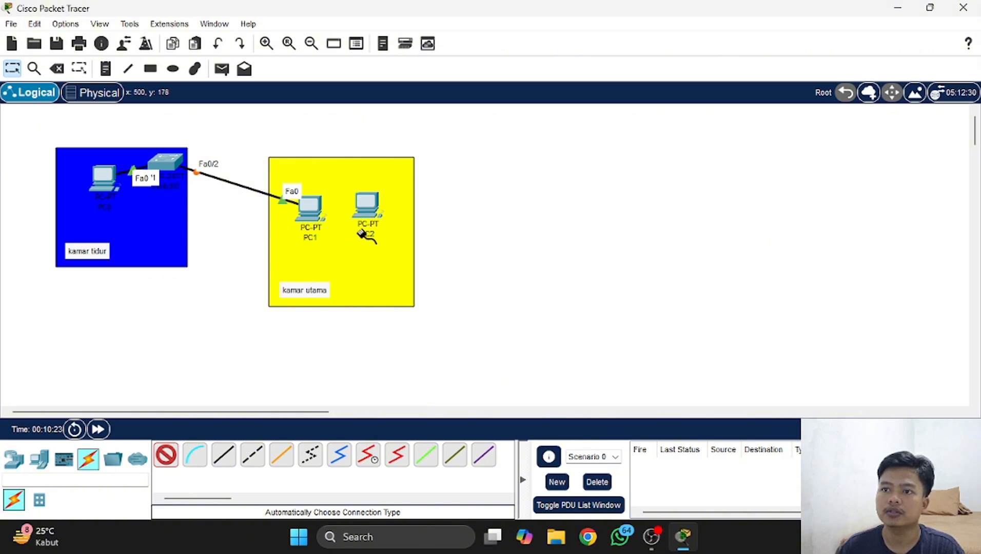
{"action": "left_click", "coordinate": [168, 160]}
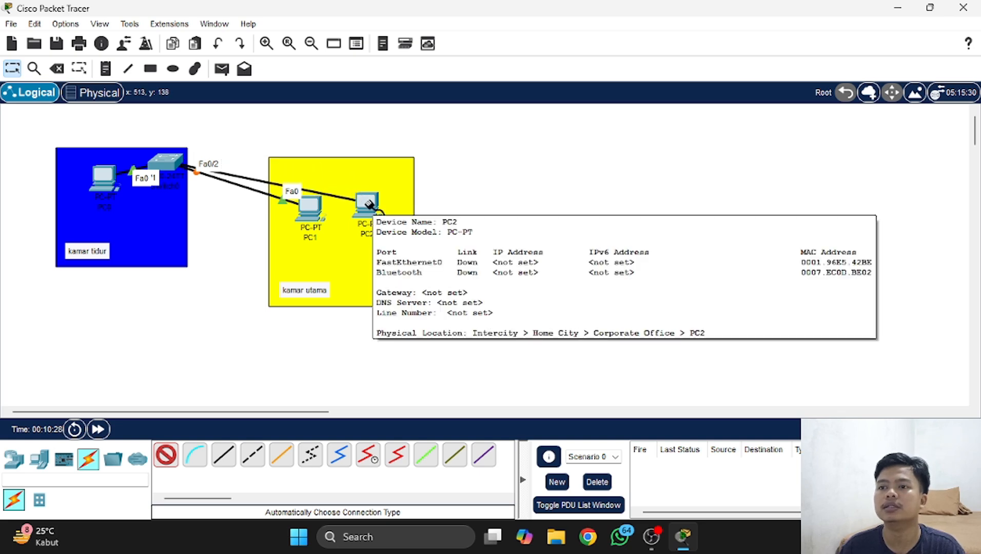
{"action": "left_click", "coordinate": [368, 204]}
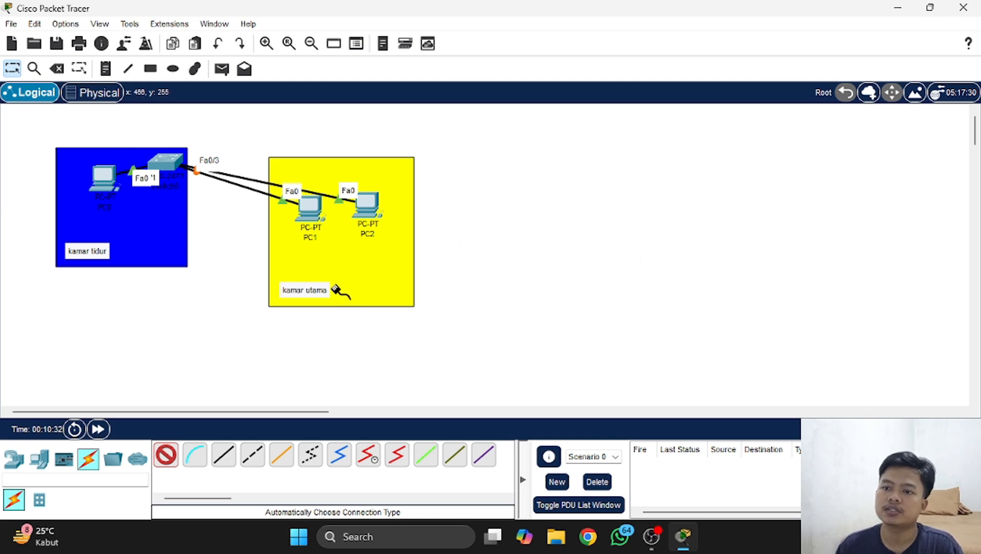
- Spread out the cabled PCs: move PC0 to the left edge of the blue rectangle, PC1 down, and PC2 slightly up and right
{"action": "left_click", "coordinate": [10, 71]}
{"action": "left_click_drag", "start_coordinate": [100, 180], "coordinate": [70, 189]}
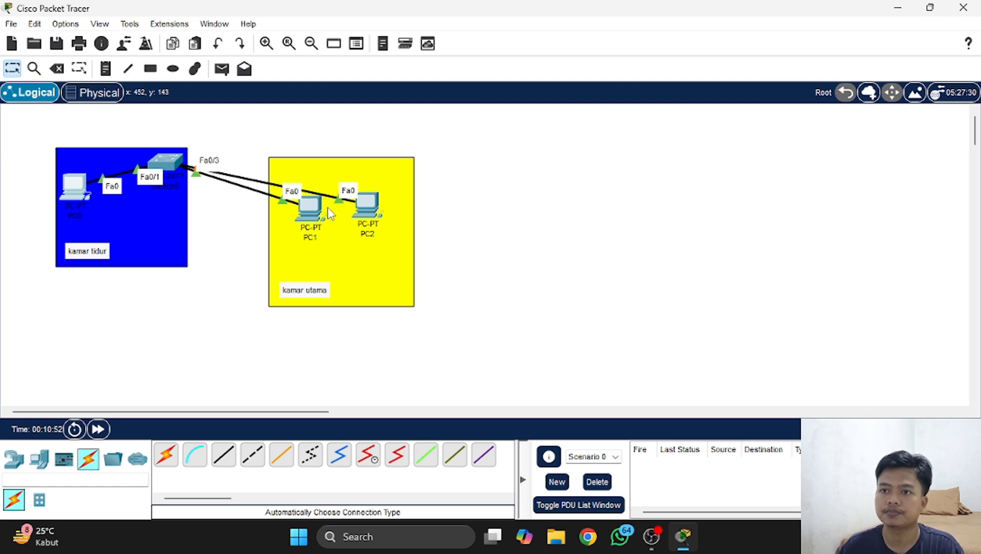
{"action": "left_click_drag", "start_coordinate": [327, 208], "coordinate": [327, 234]}
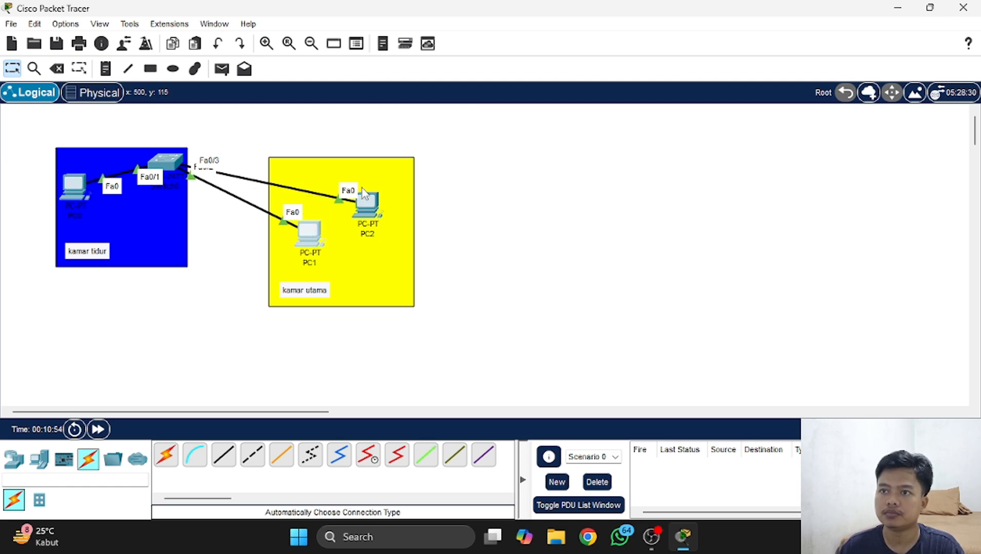
{"action": "left_click_drag", "start_coordinate": [358, 201], "coordinate": [364, 193]}
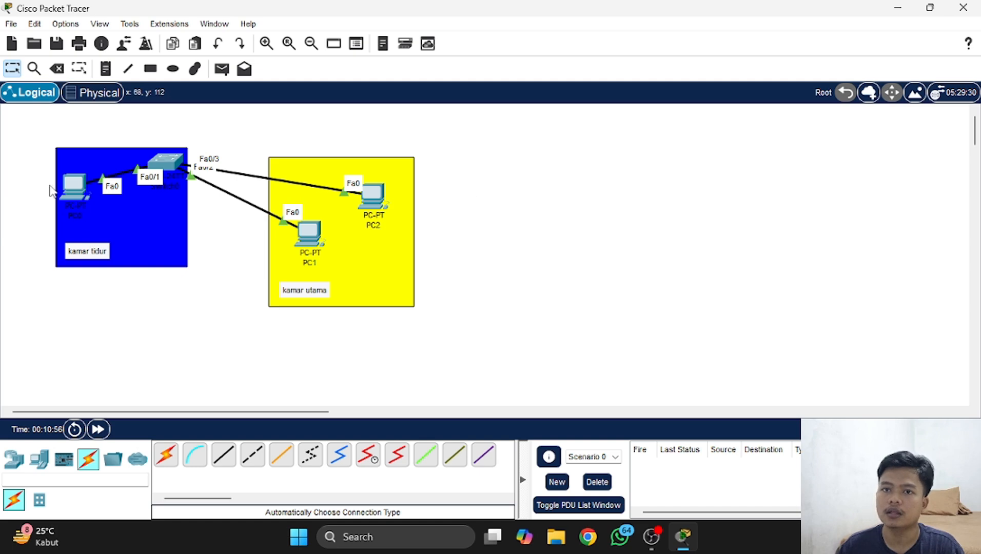
{"action": "left_click_drag", "start_coordinate": [72, 190], "coordinate": [74, 178]}
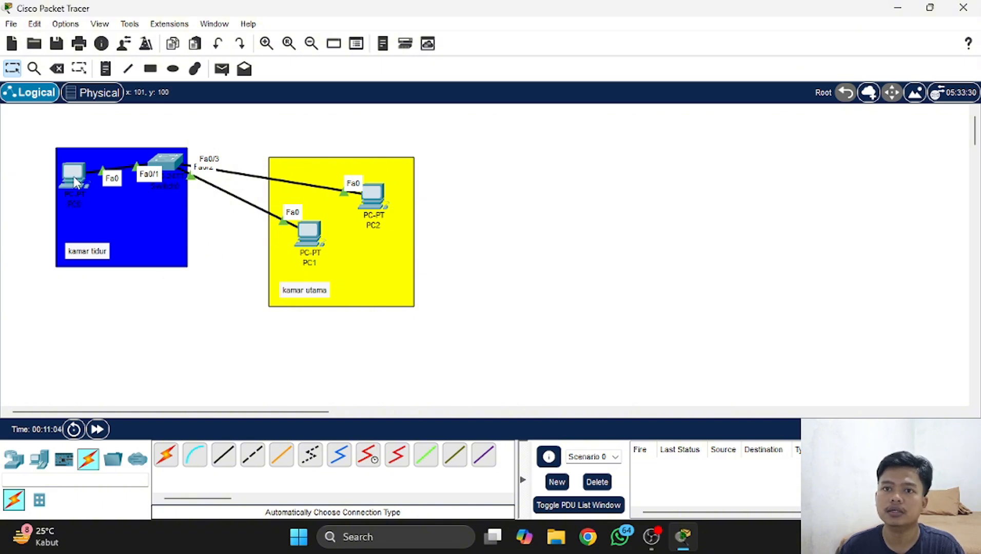
- Give PC0's FastEthernet0 interface the static IPv4 address 192.168.10.1
{"action": "mouse_move", "coordinate": [75, 182]}
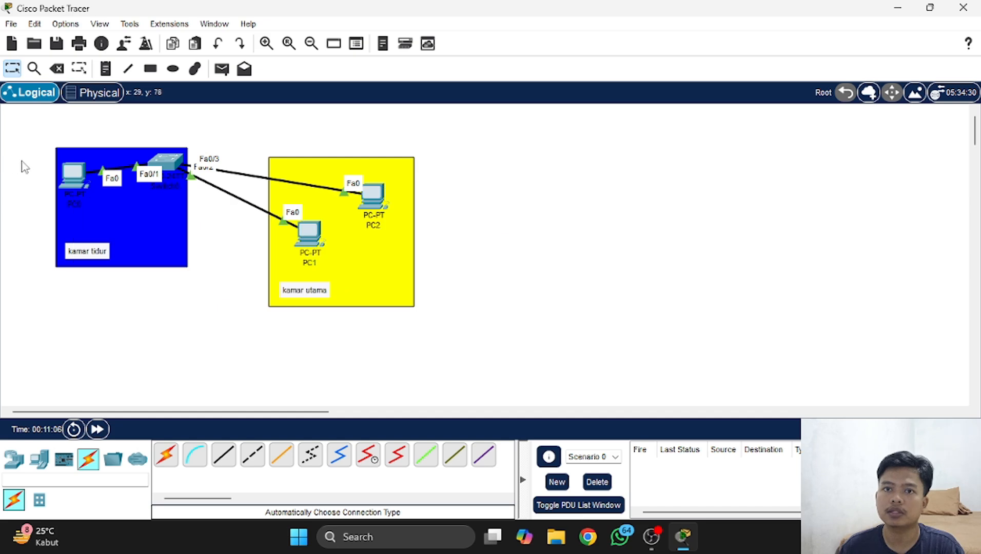
{"action": "left_click", "coordinate": [73, 174]}
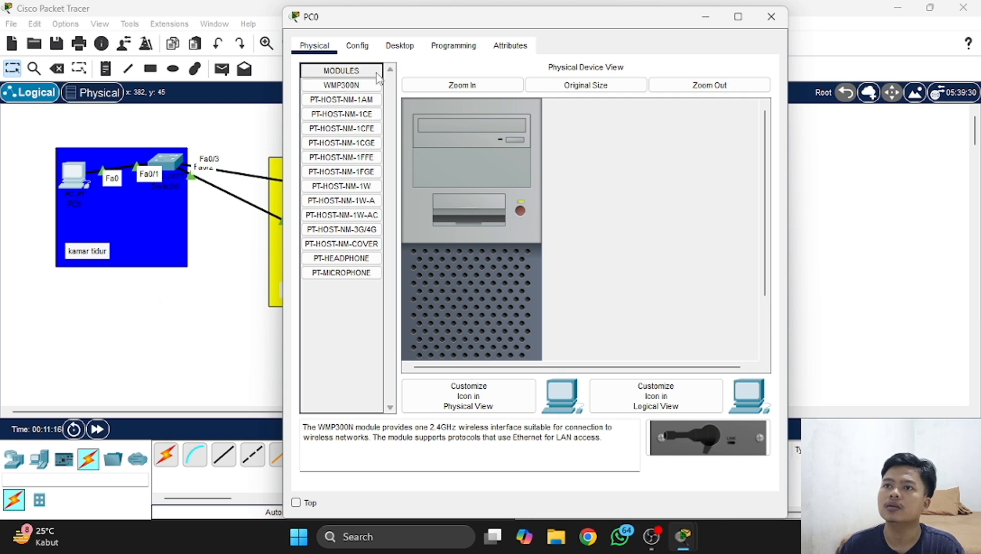
{"action": "left_click", "coordinate": [358, 46]}
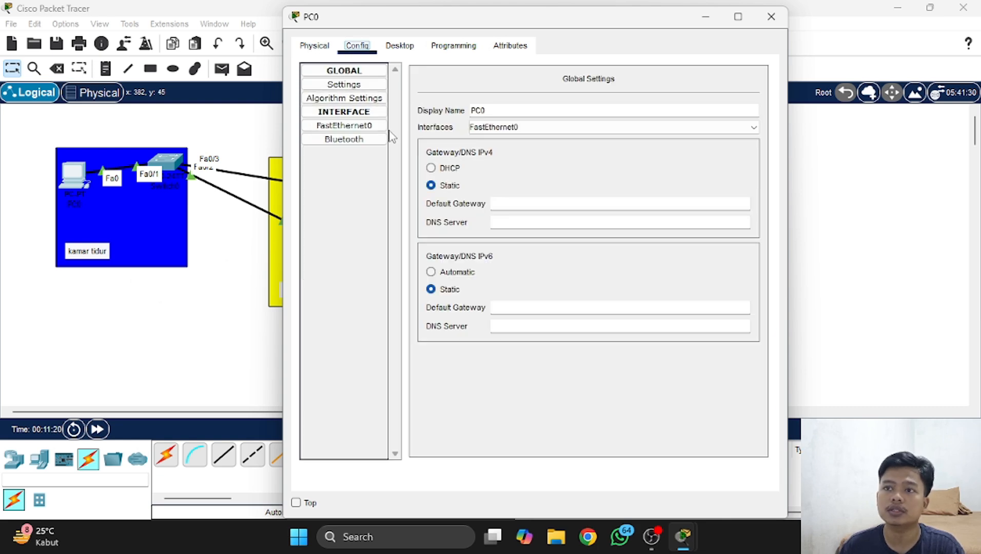
{"action": "left_click", "coordinate": [351, 127]}
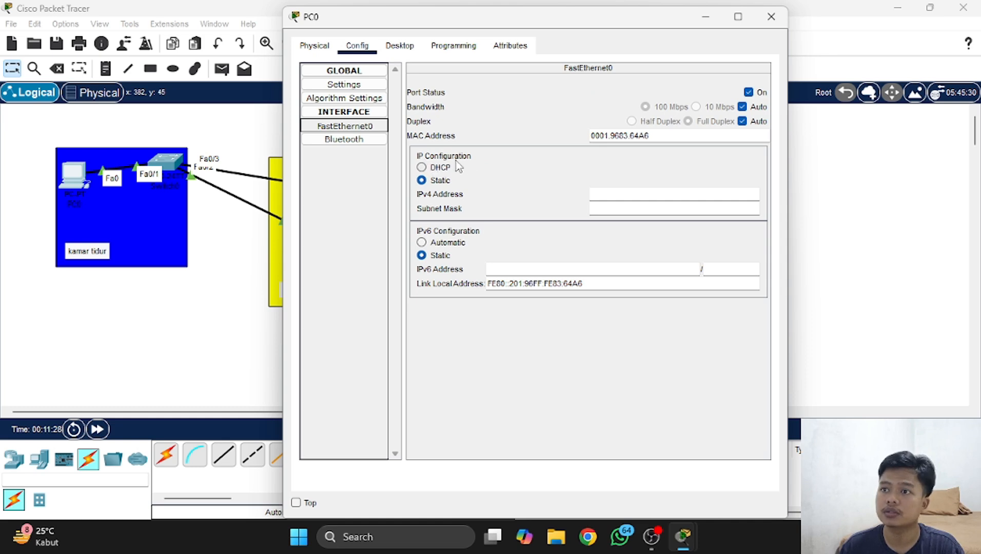
{"action": "left_click", "coordinate": [440, 182]}
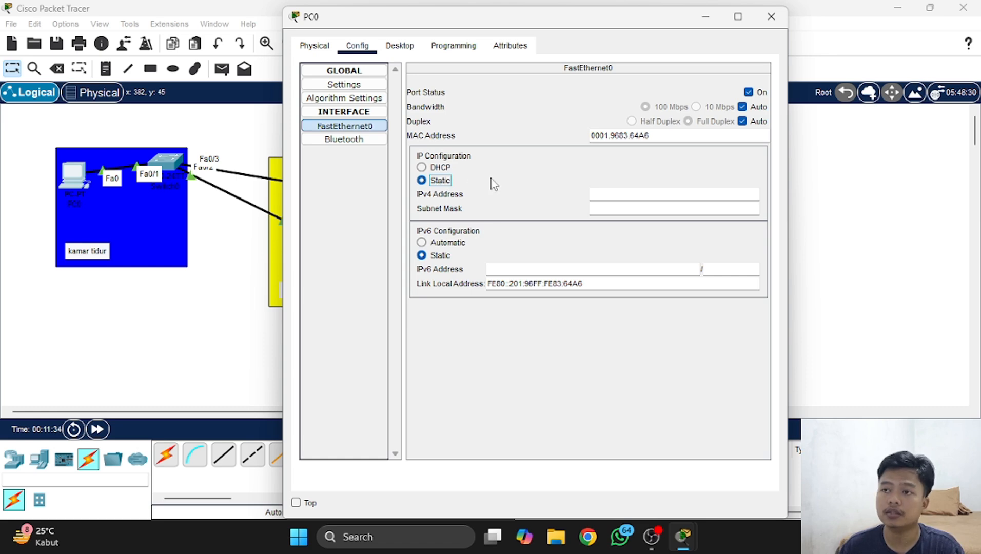
{"action": "left_click", "coordinate": [627, 196]}
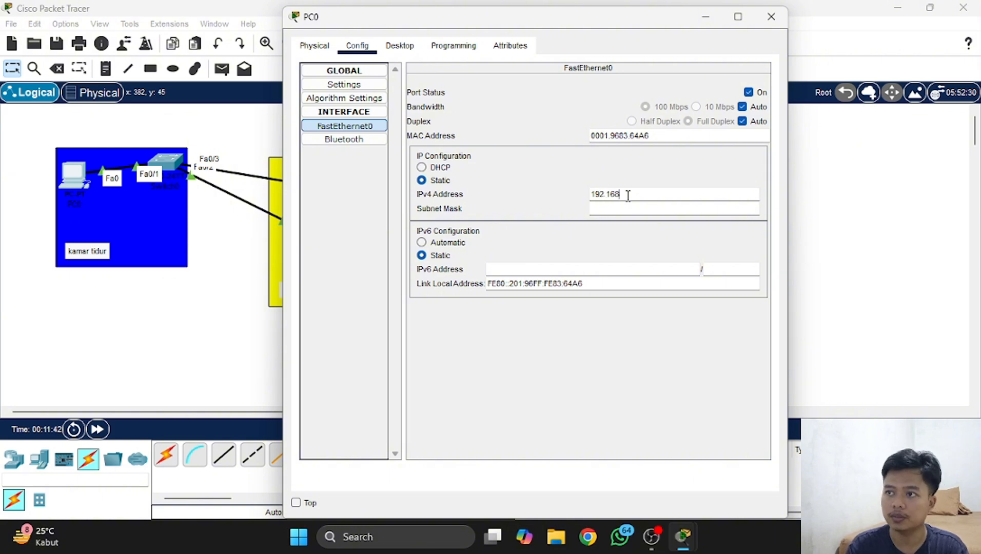
{"action": "type", "text": "192.168.10.1"}
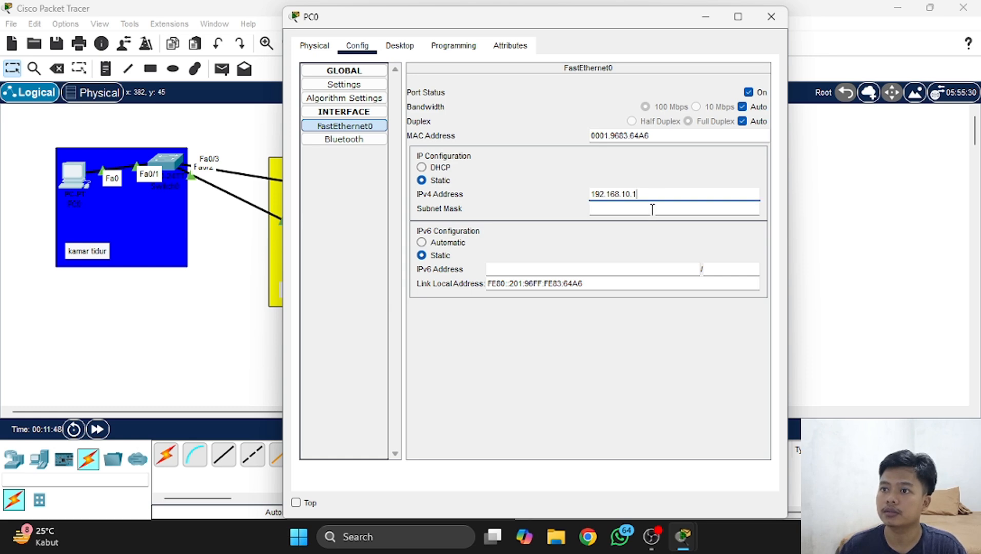
- Fill in subnet mask 255.255.255.0 for PC0's FastEthernet0 and close the PC0 window
{"action": "left_click", "coordinate": [652, 209]}
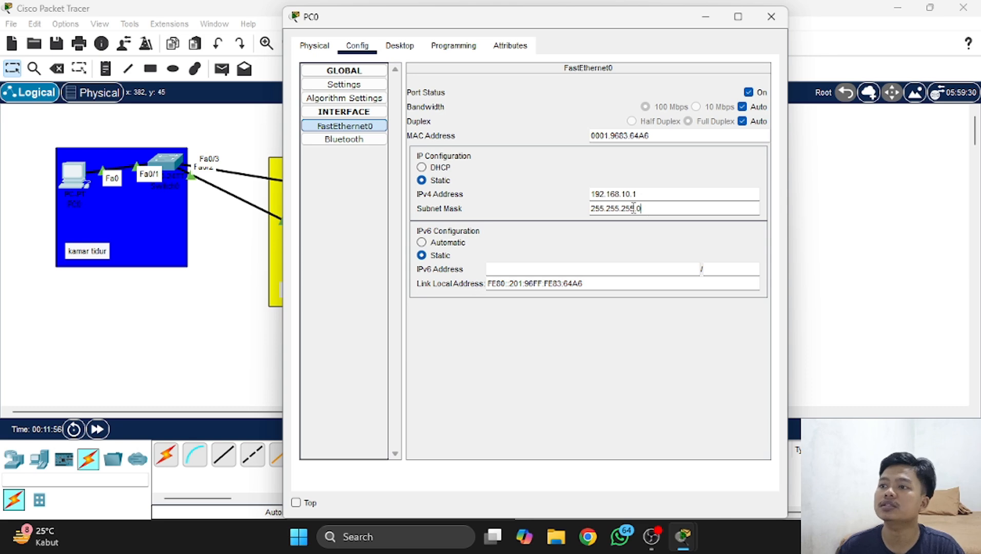
{"action": "left_click_drag", "start_coordinate": [642, 208], "coordinate": [585, 207]}
{"action": "left_click", "coordinate": [562, 207]}
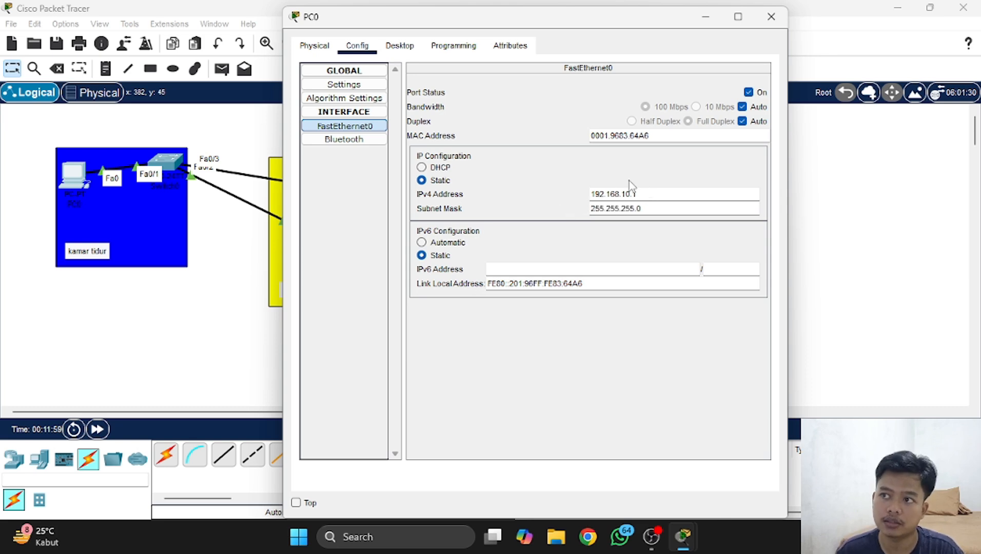
{"action": "left_click", "coordinate": [563, 177]}
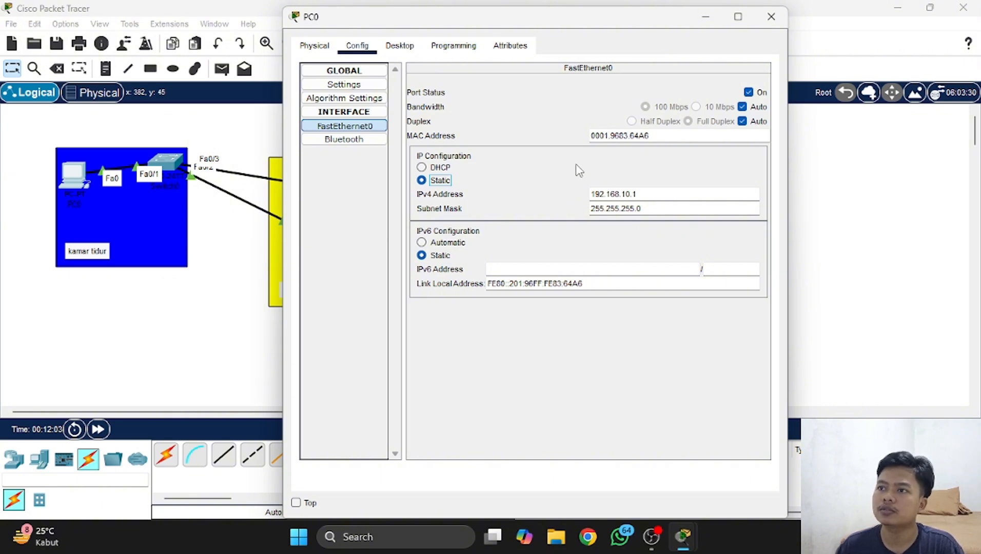
{"action": "left_click", "coordinate": [564, 161]}
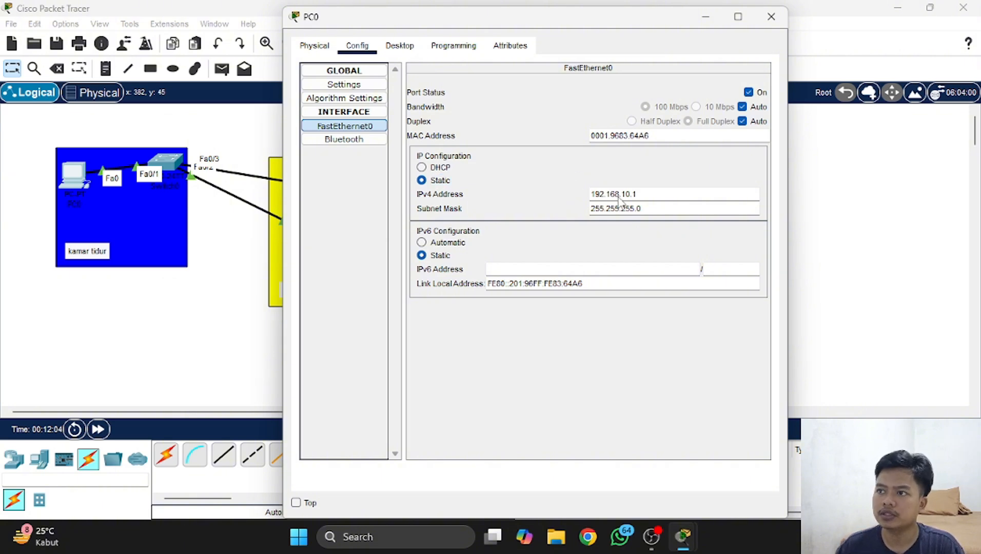
{"action": "left_click", "coordinate": [571, 170]}
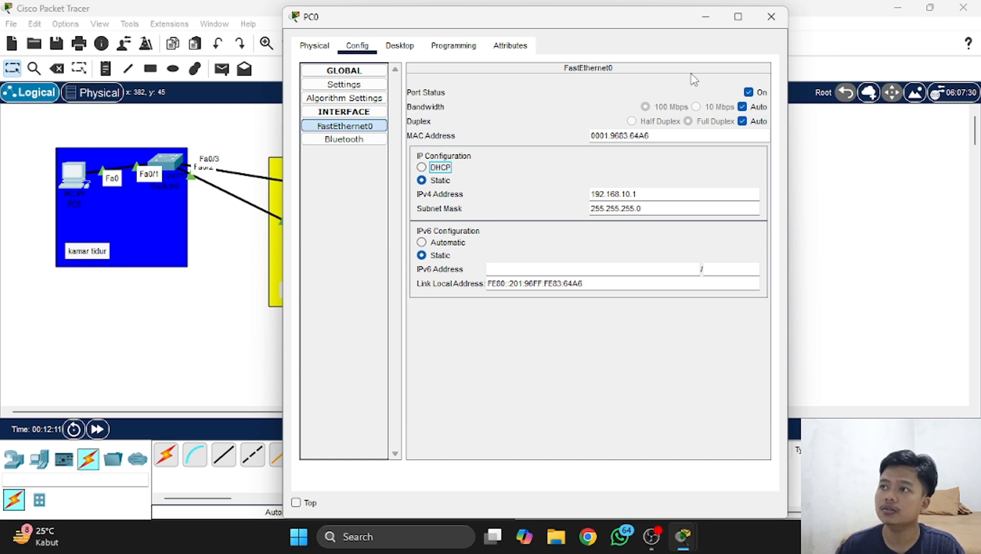
{"action": "left_click", "coordinate": [771, 19]}
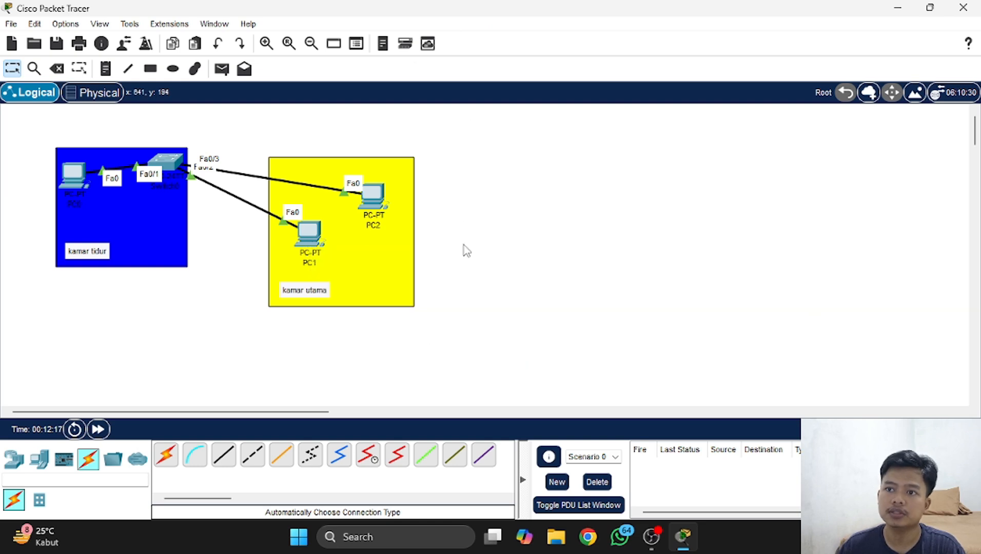
- Give PC1's FastEthernet0 interface the static IPv4 address 192.168.10.2
{"action": "left_click", "coordinate": [310, 234]}
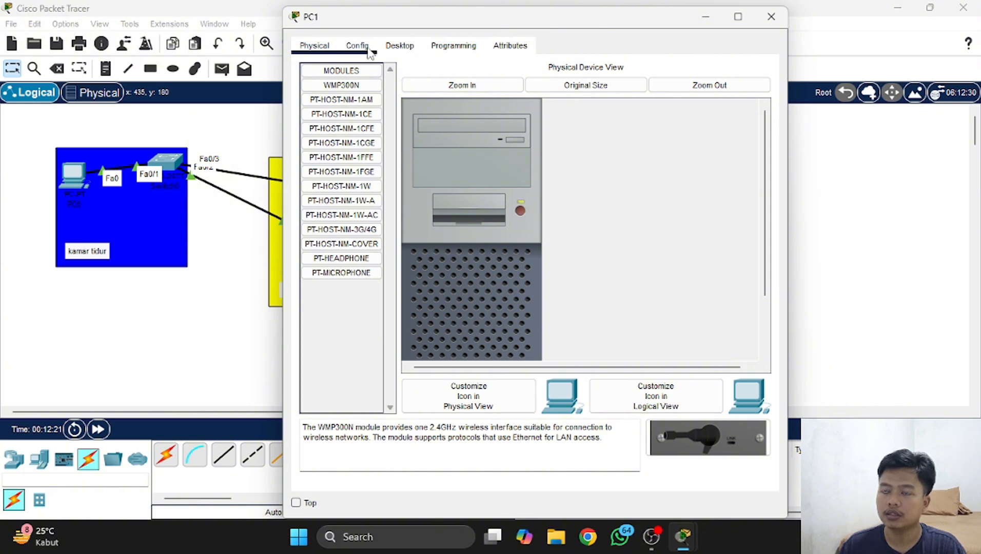
{"action": "left_click", "coordinate": [368, 49]}
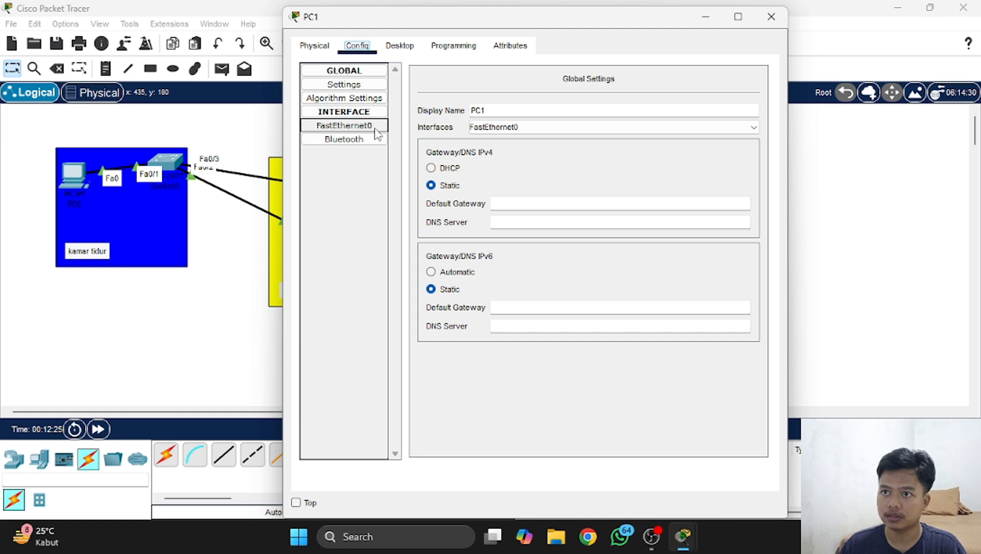
{"action": "left_click", "coordinate": [371, 128]}
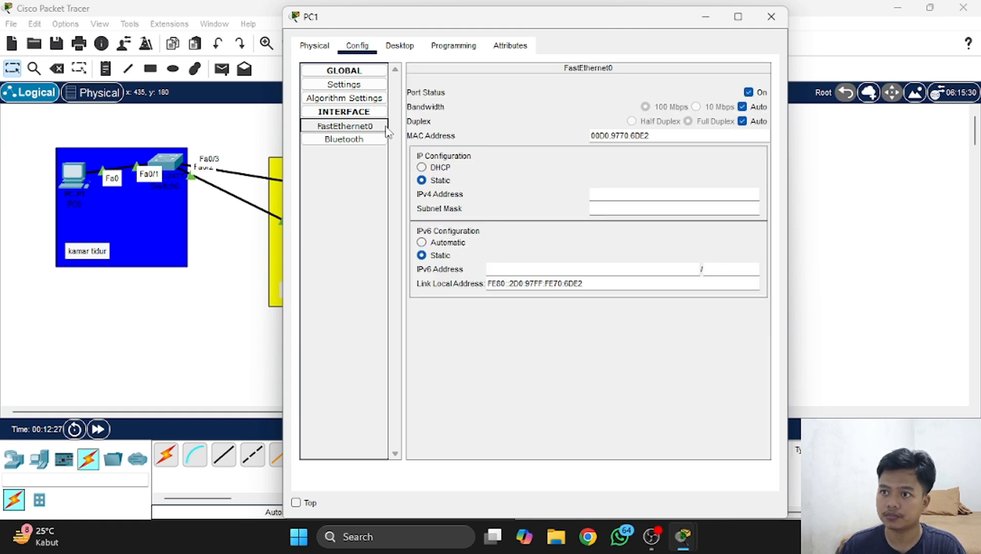
{"action": "left_click", "coordinate": [631, 193]}
{"action": "type", "text": "1"}
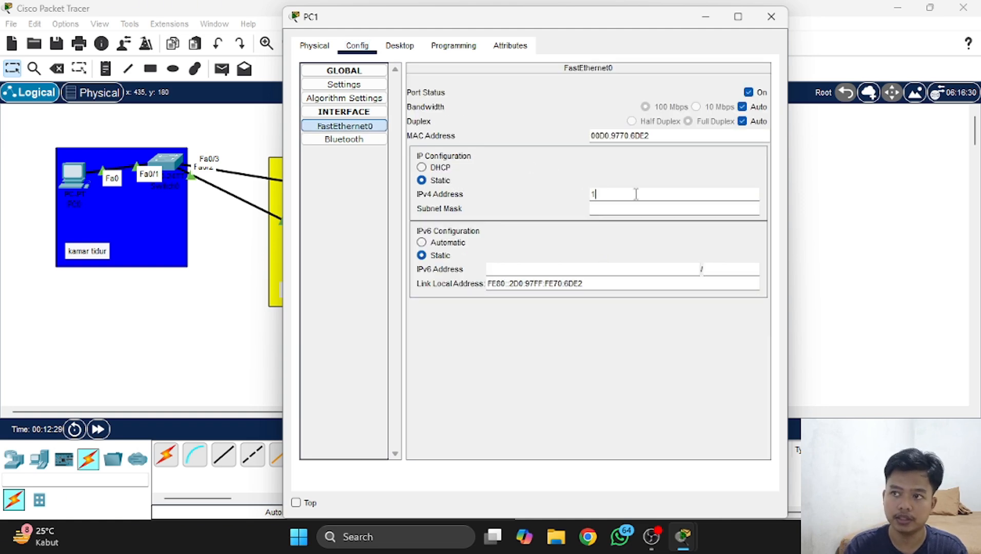
{"action": "type", "text": "92.168"}
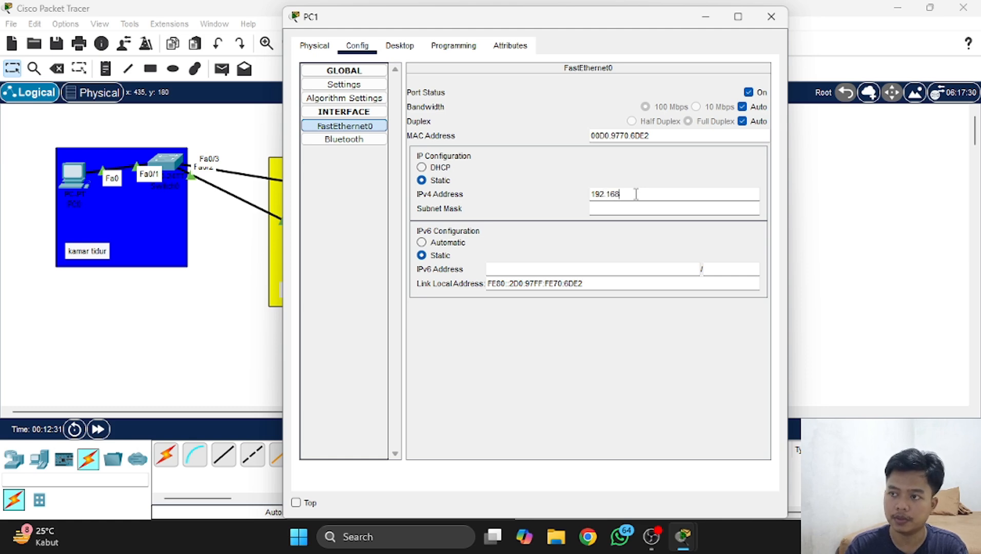
{"action": "type", "text": "."}
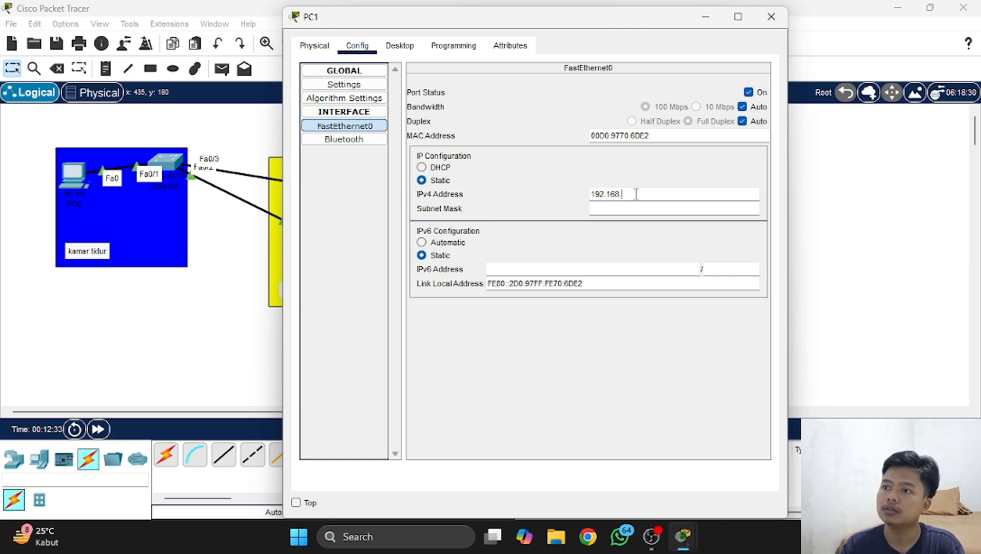
{"action": "type", "text": "10.2"}
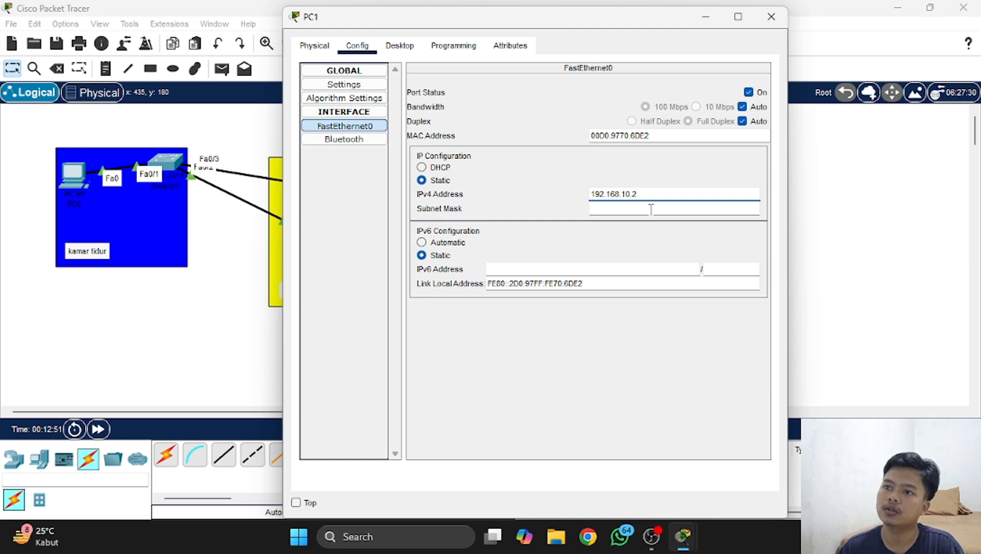
- Fill in subnet mask 255.255.255.0 for PC1's FastEthernet0 and close the PC1 window
{"action": "left_click", "coordinate": [650, 209]}
{"action": "left_click", "coordinate": [670, 181]}
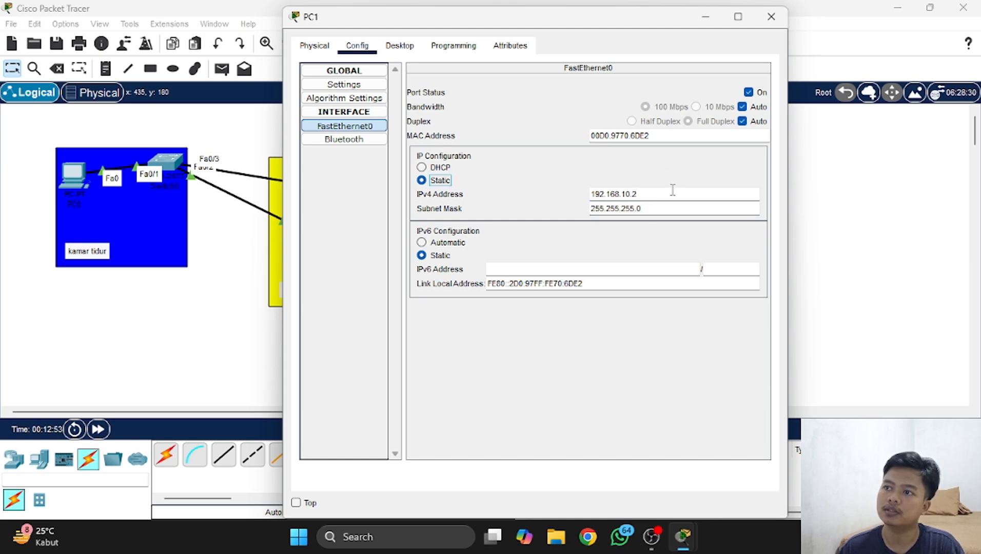
{"action": "left_click", "coordinate": [770, 16]}
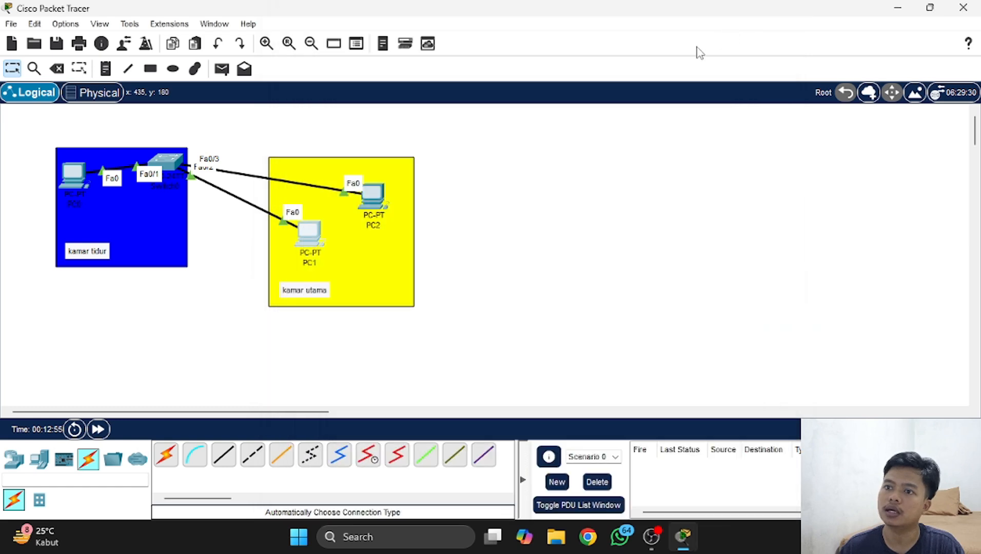
- Give PC2's FastEthernet0 interface the static IPv4 address 192.168.10.4 with subnet mask 255.255.255.0 and close the PC2 window
{"action": "left_click", "coordinate": [373, 197]}
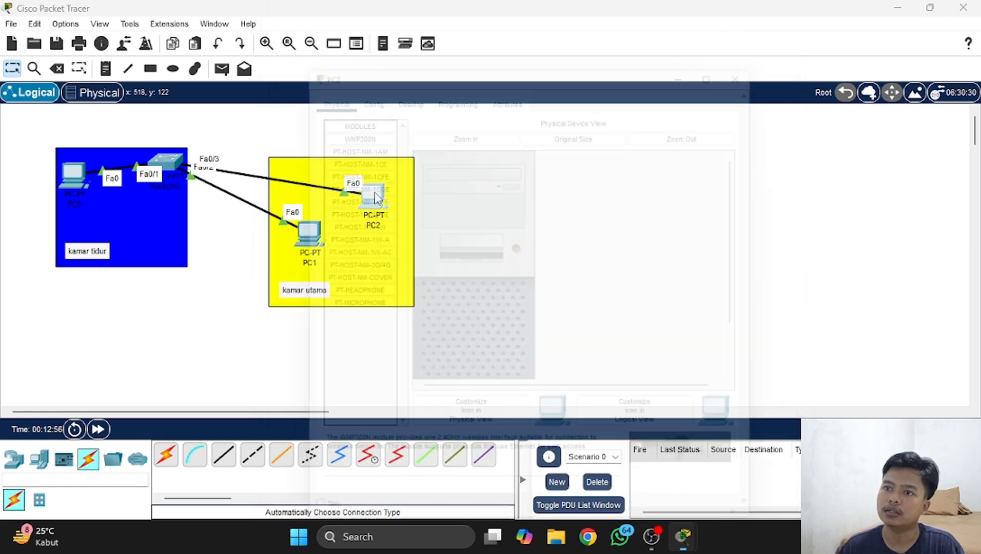
{"action": "left_click", "coordinate": [359, 79]}
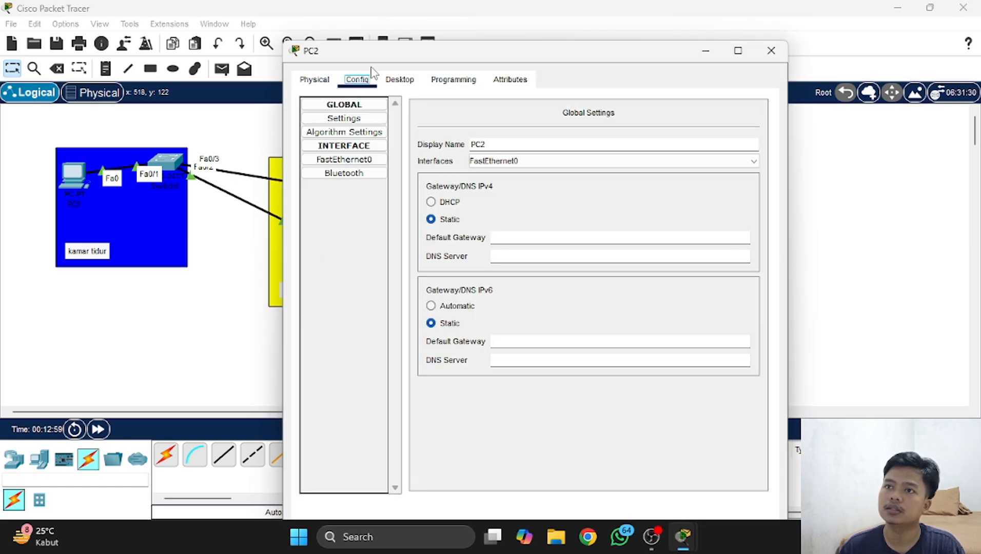
{"action": "left_click", "coordinate": [370, 161]}
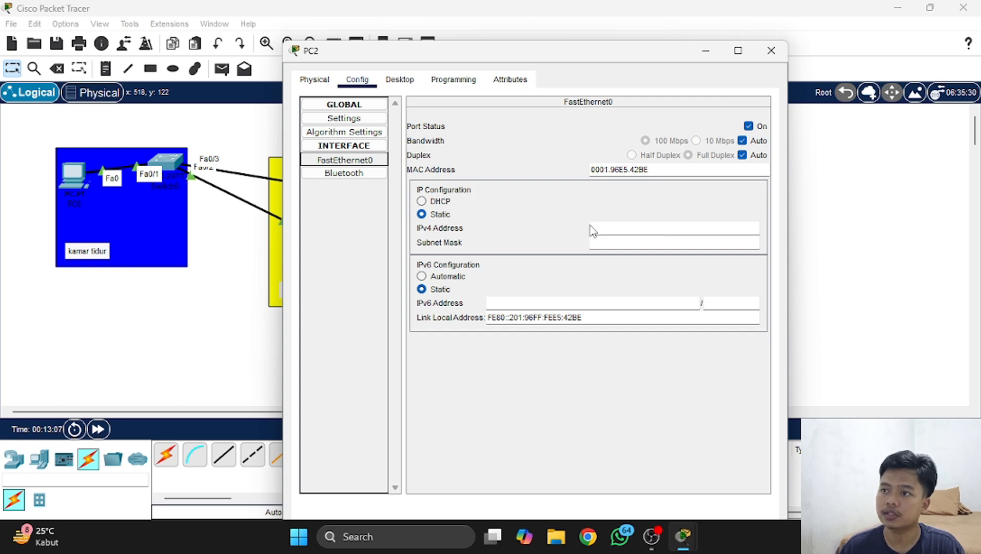
{"action": "left_click", "coordinate": [627, 228]}
{"action": "type", "text": "192"}
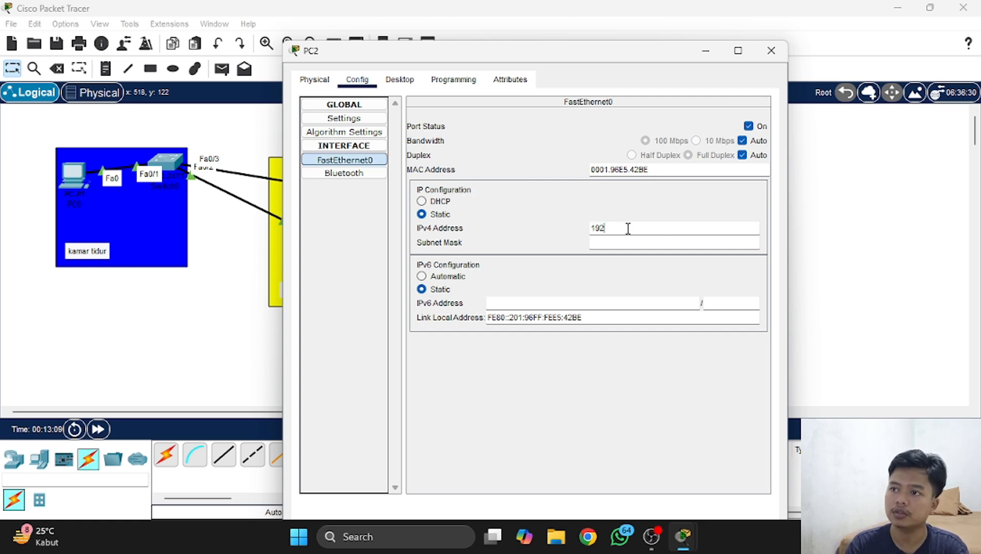
{"action": "type", "text": ".168"}
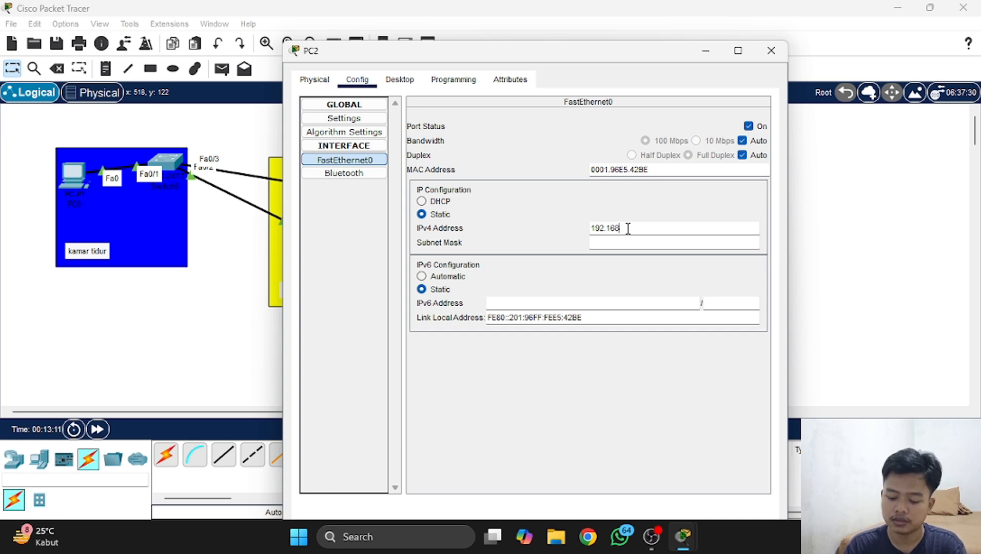
{"action": "type", "text": ".10"}
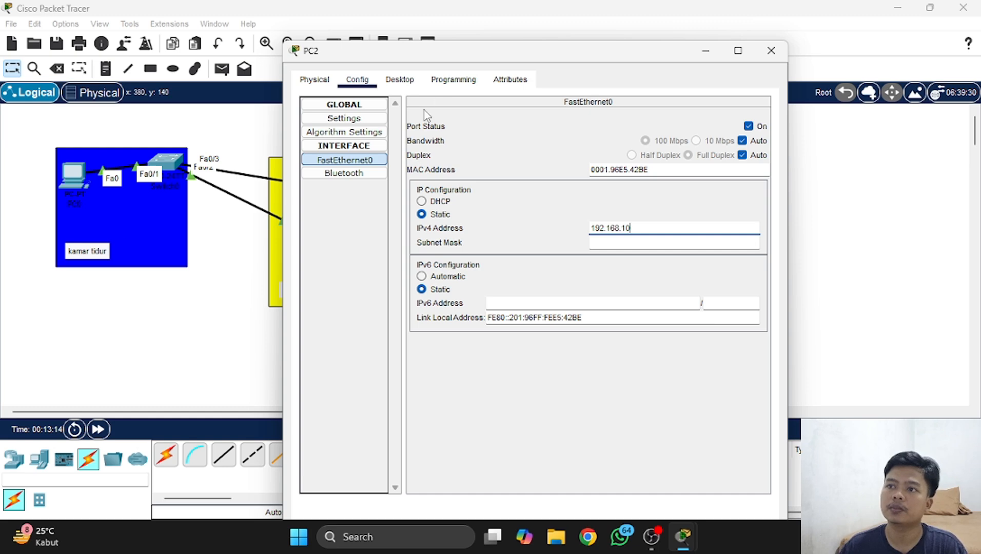
{"action": "left_click_drag", "start_coordinate": [442, 50], "coordinate": [590, 62]}
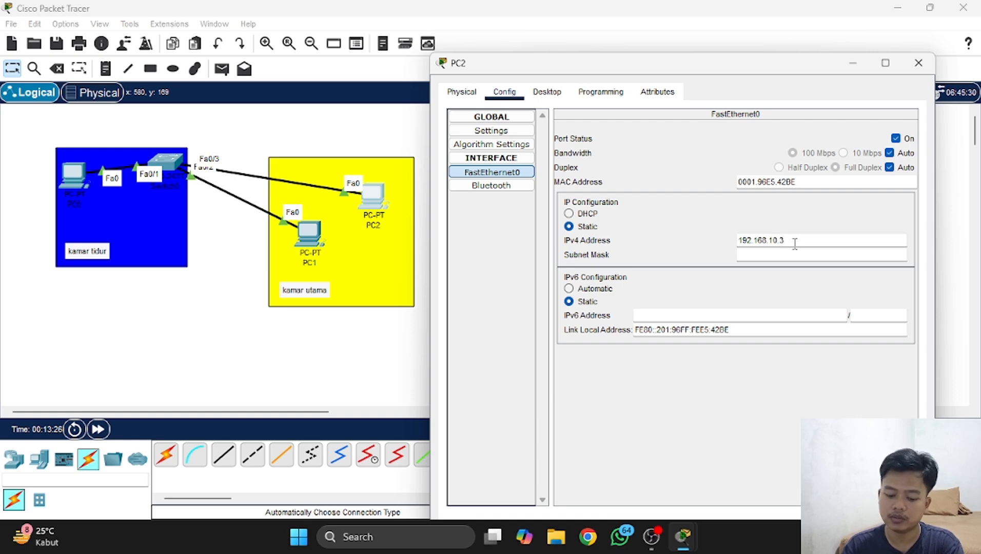
{"action": "left_click", "coordinate": [757, 224]}
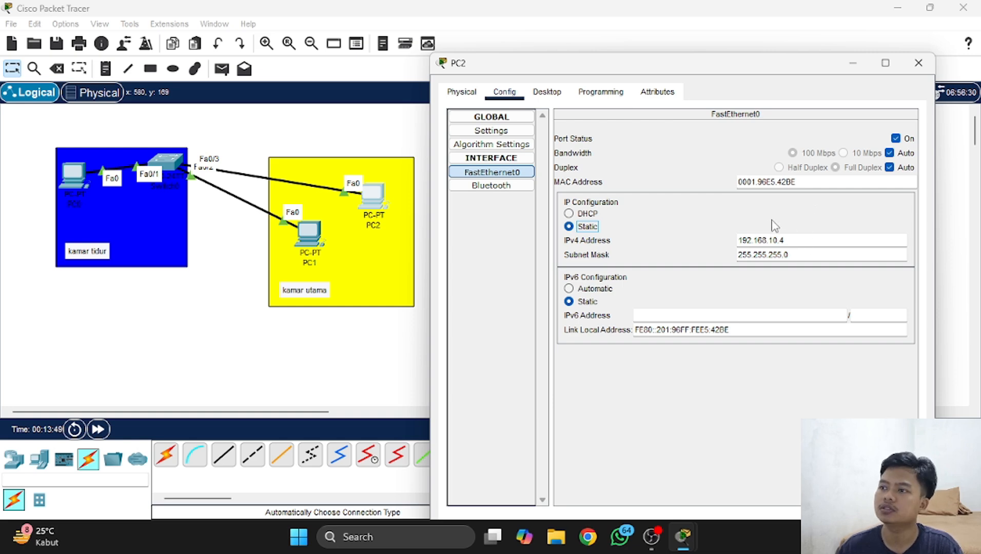
{"action": "left_click_drag", "start_coordinate": [769, 241], "coordinate": [778, 241]}
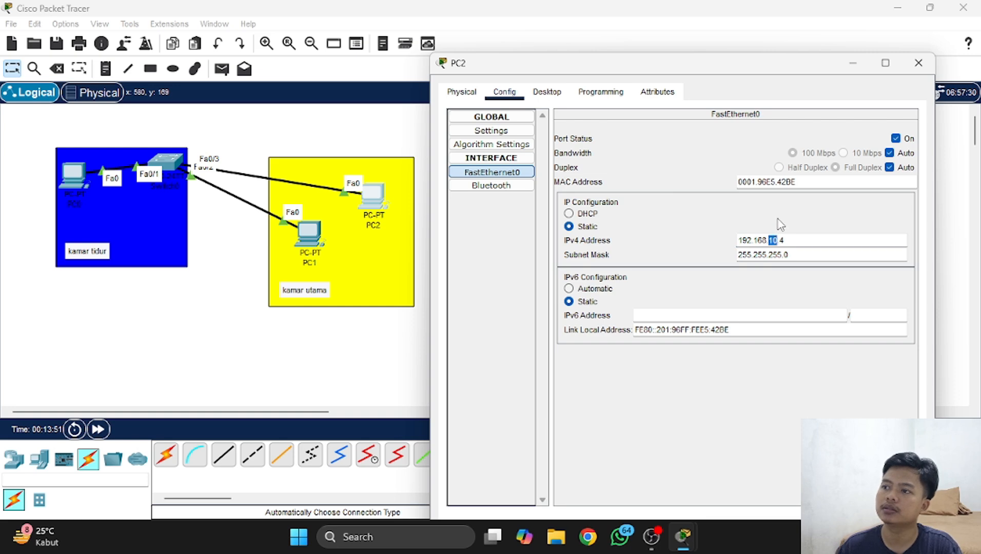
{"action": "left_click", "coordinate": [778, 219]}
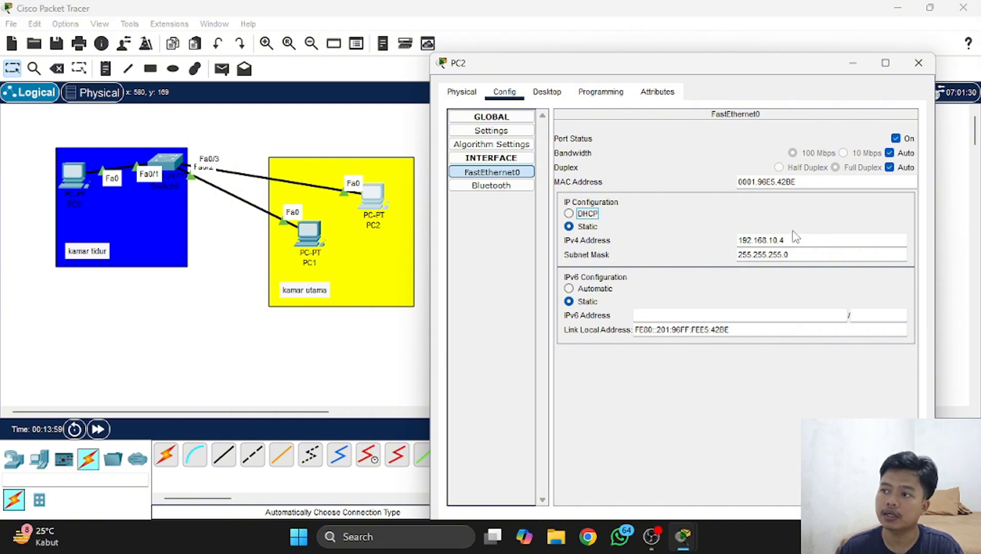
{"action": "left_click", "coordinate": [918, 62]}
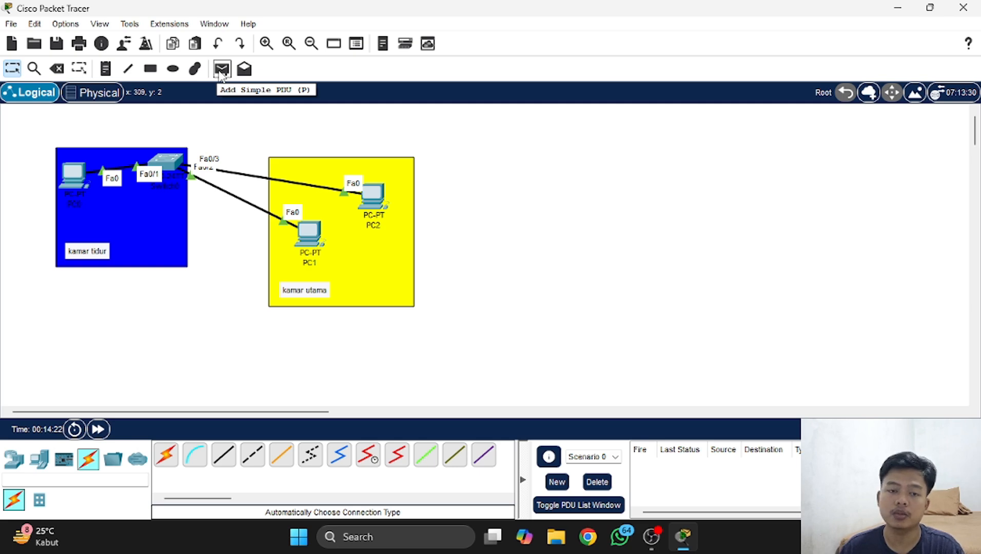
- Test connectivity by sending one simple PDU from PC0 to PC1 and another from PC2 to PC0
{"action": "left_click", "coordinate": [220, 72]}
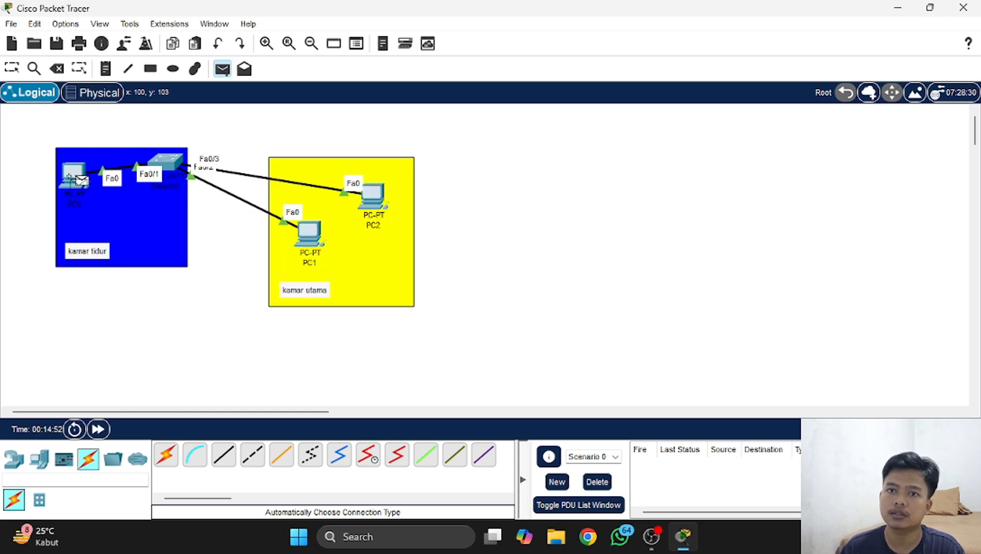
{"action": "left_click", "coordinate": [77, 179]}
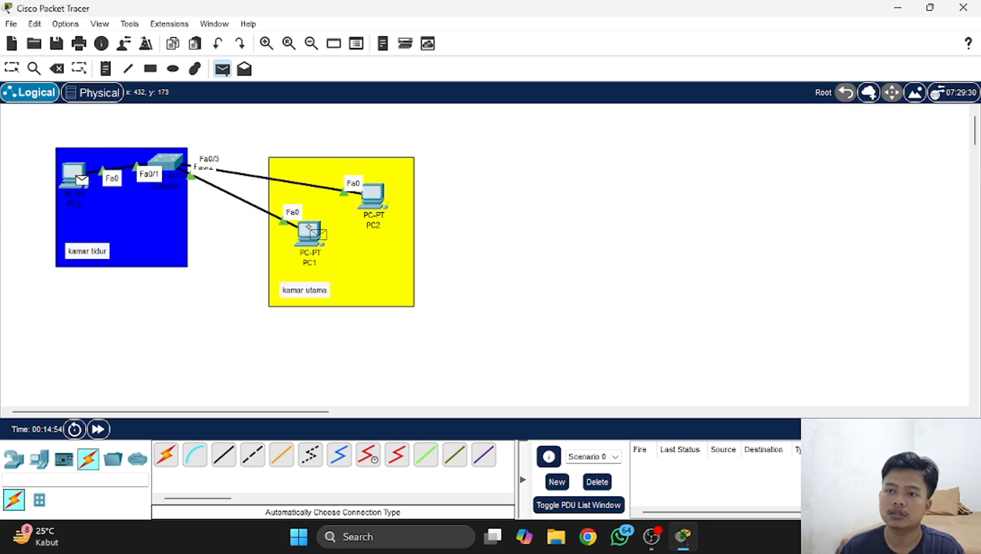
{"action": "left_click", "coordinate": [314, 240]}
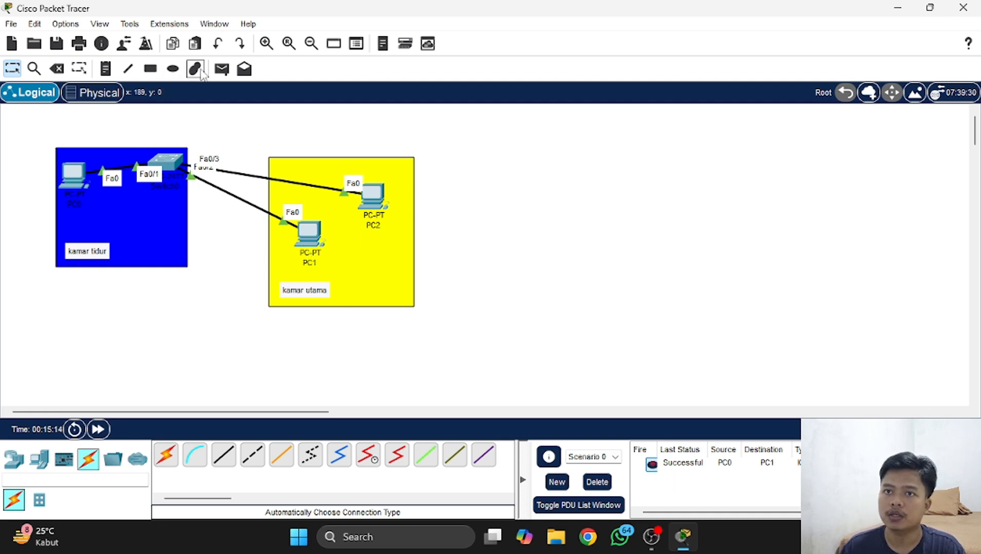
{"action": "left_click", "coordinate": [222, 69]}
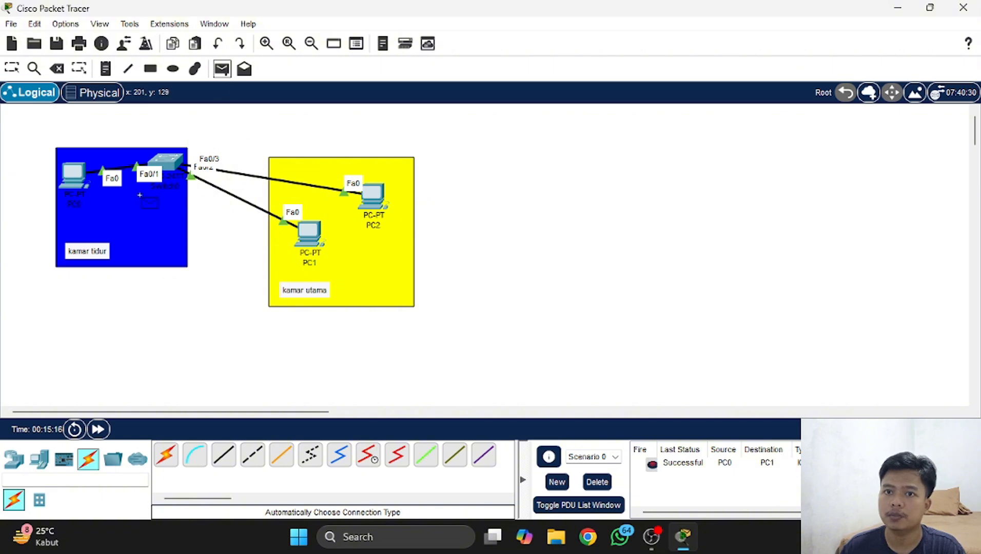
{"action": "left_click", "coordinate": [371, 194]}
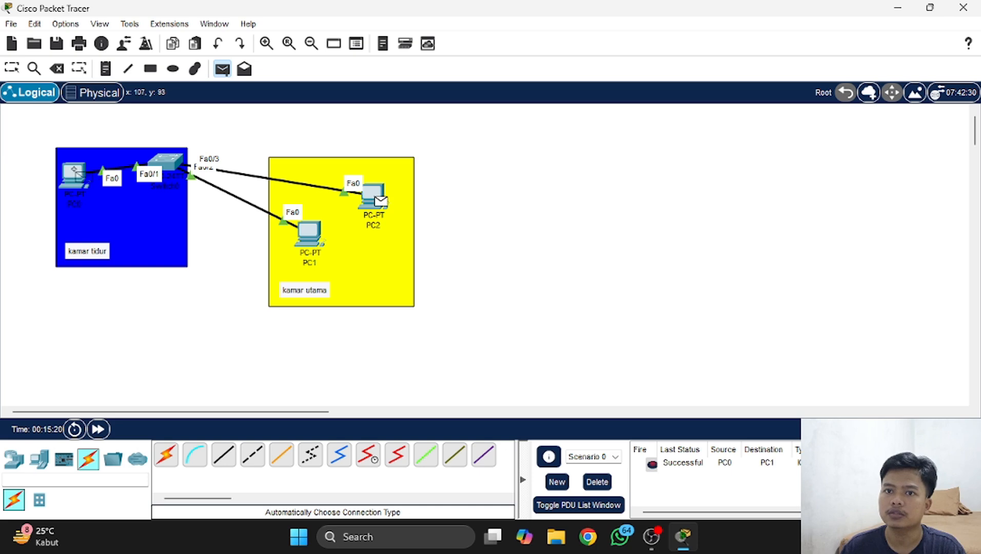
{"action": "left_click", "coordinate": [78, 176]}
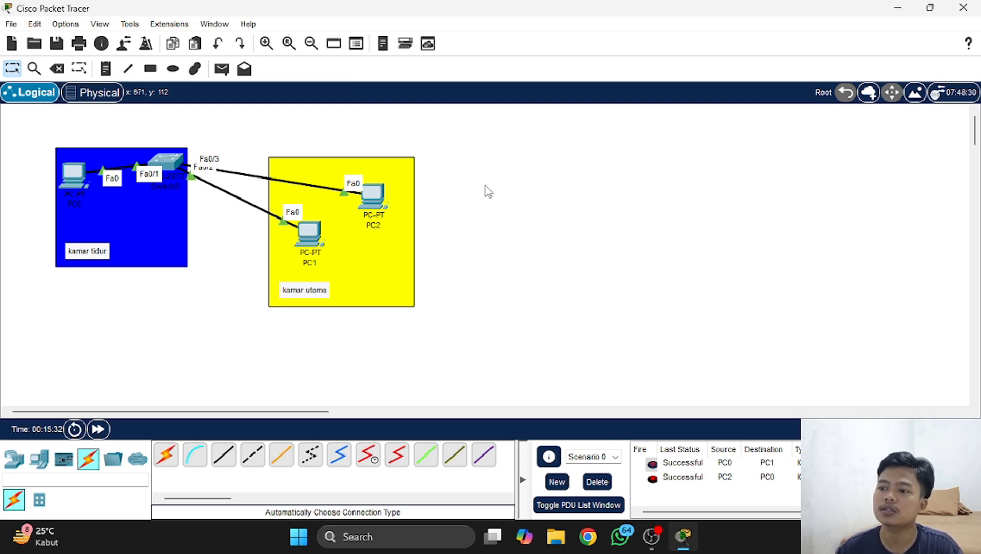
- Change PC2's FastEthernet0 IPv4 address to 192.168.11.4 and close the PC2 window
{"action": "left_click", "coordinate": [377, 197]}
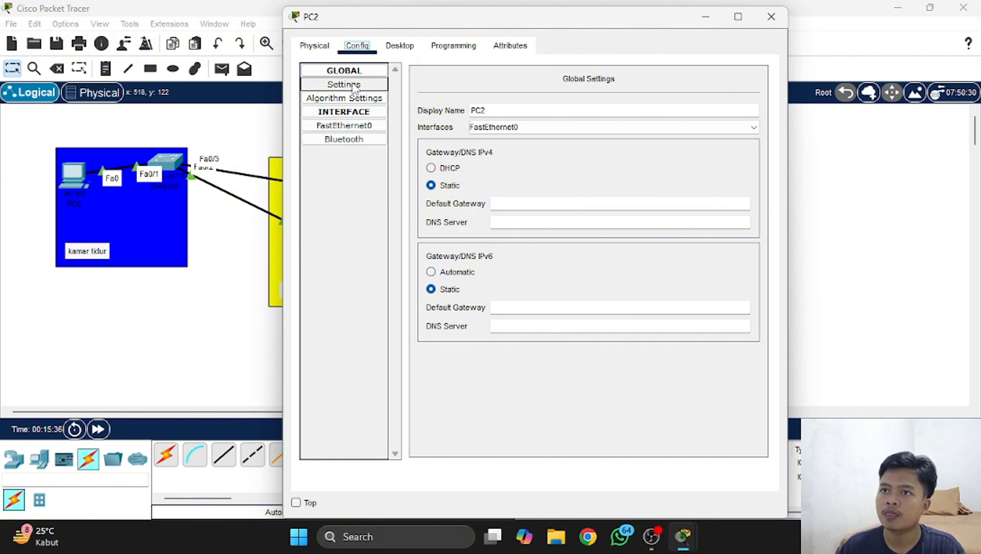
{"action": "left_click", "coordinate": [356, 127]}
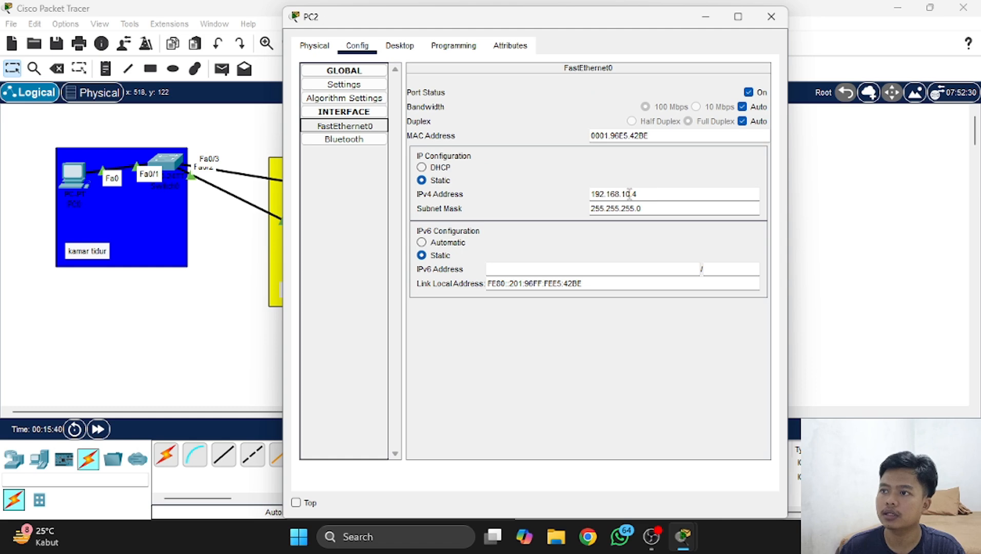
{"action": "left_click", "coordinate": [630, 195]}
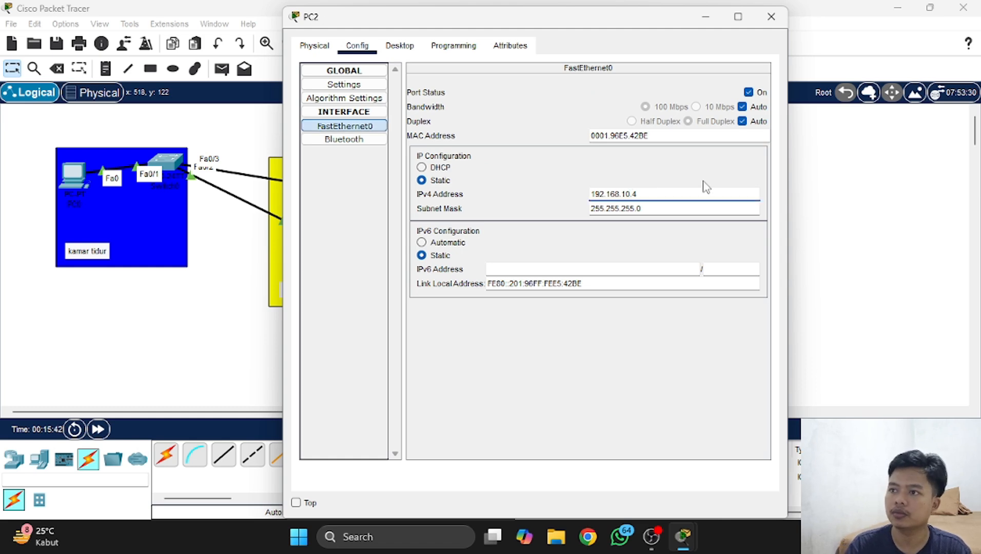
{"action": "key", "text": "BackSpace"}
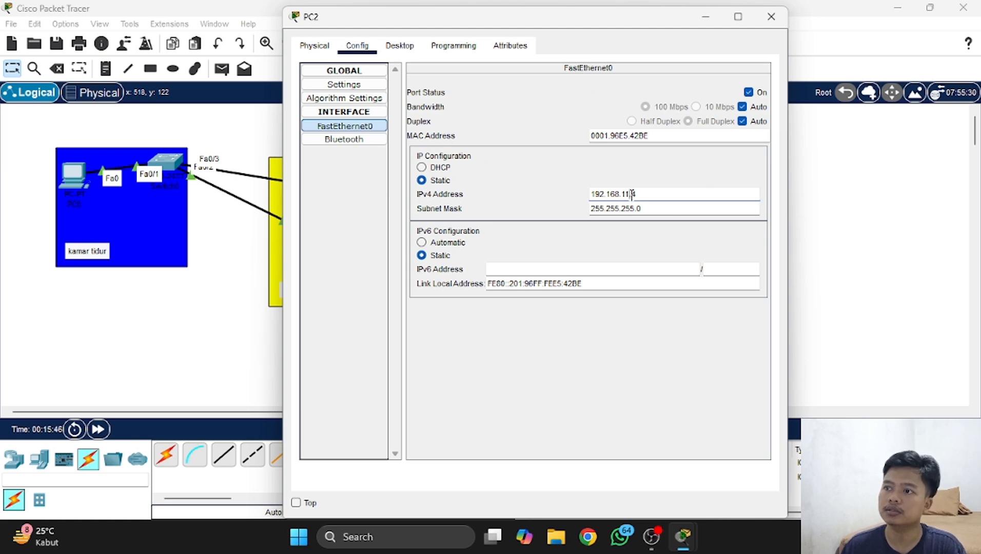
{"action": "left_click", "coordinate": [640, 173]}
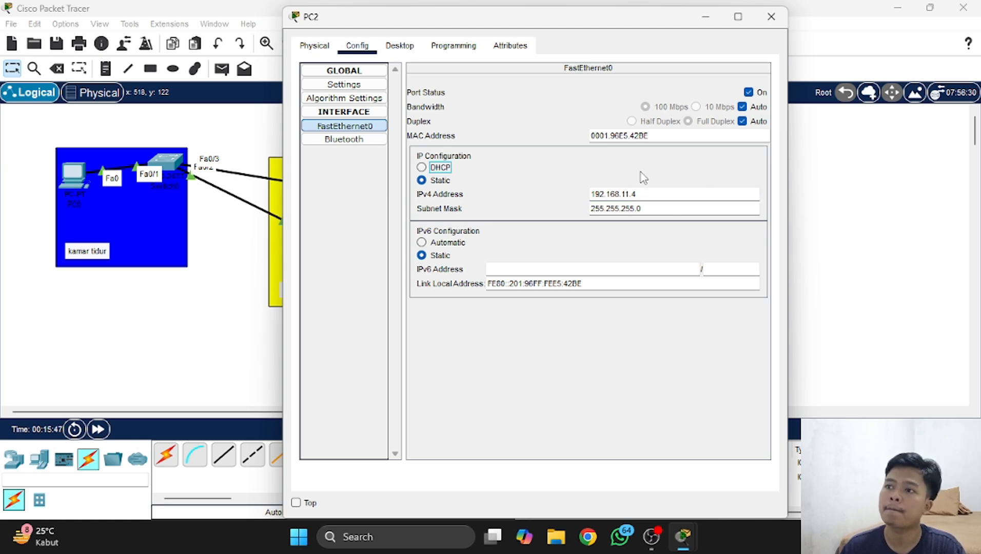
{"action": "left_click", "coordinate": [775, 21]}
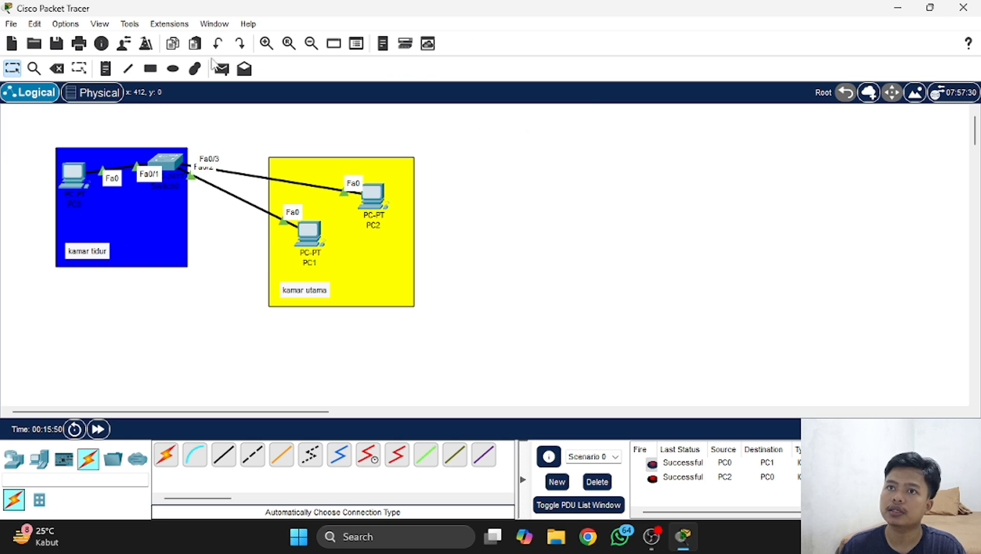
- Send a simple PDU from PC2 to PC0 to test communication between different network addresses
{"action": "left_click", "coordinate": [222, 69]}
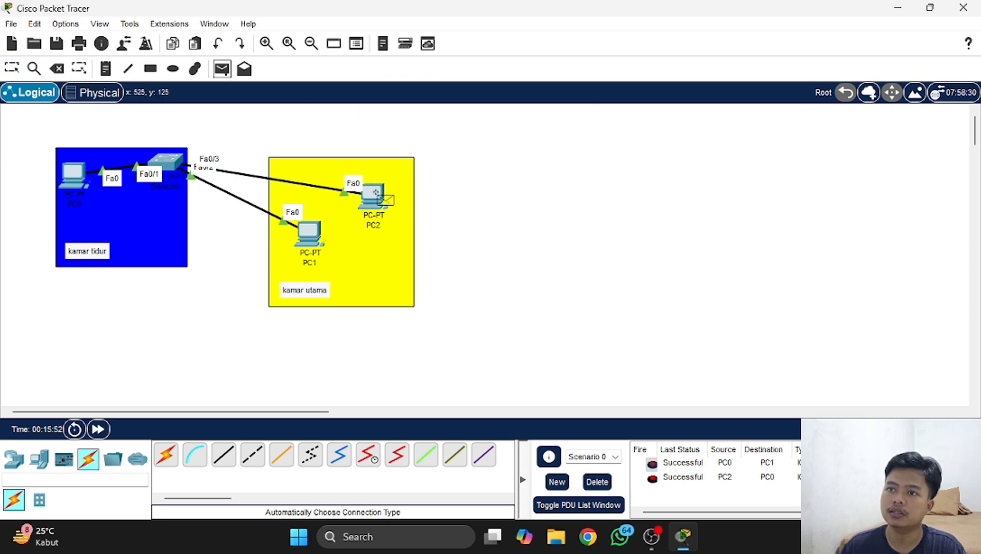
{"action": "left_click", "coordinate": [375, 194]}
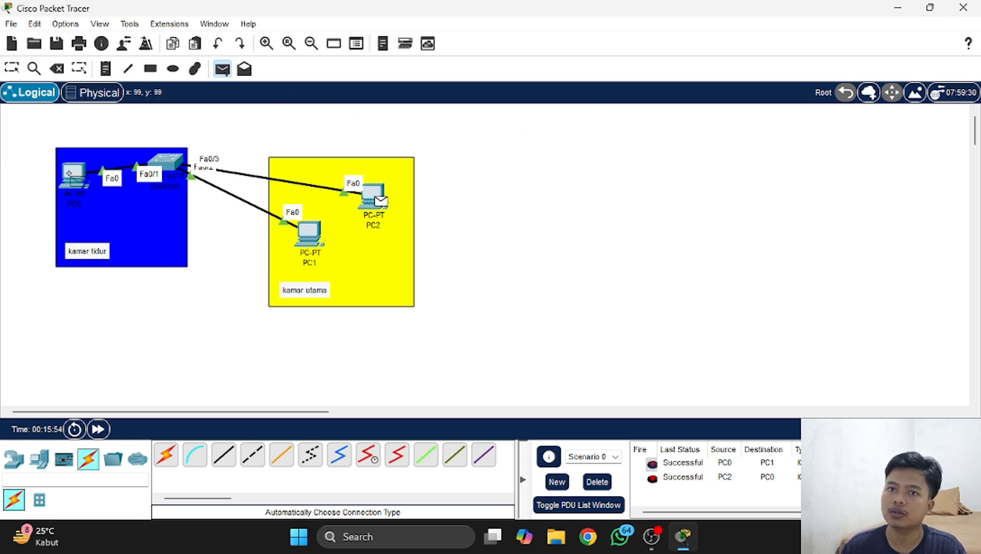
{"action": "left_click", "coordinate": [72, 174]}
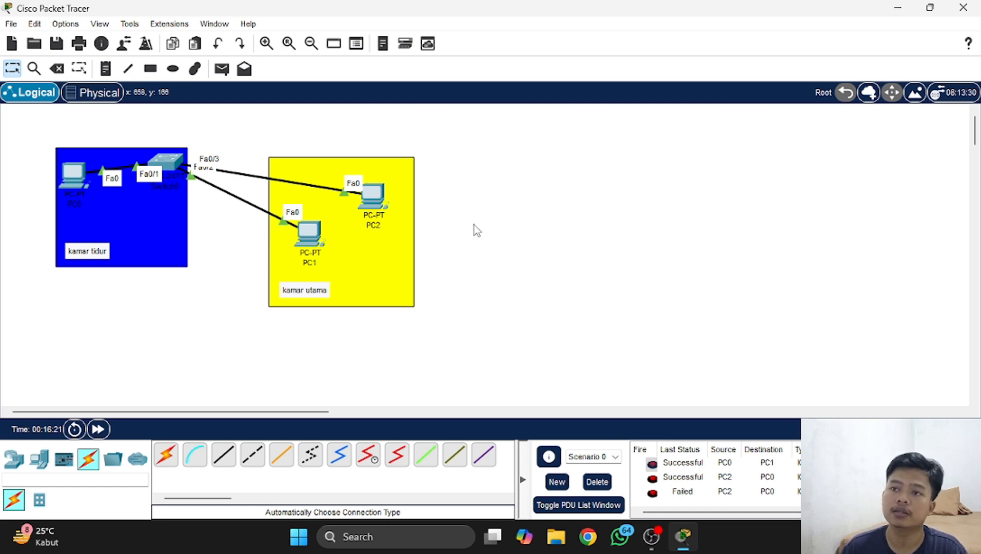
- Set PC2's FastEthernet0 IPv4 address back to 192.168.10.4 and close the PC2 window
{"action": "left_click", "coordinate": [373, 197]}
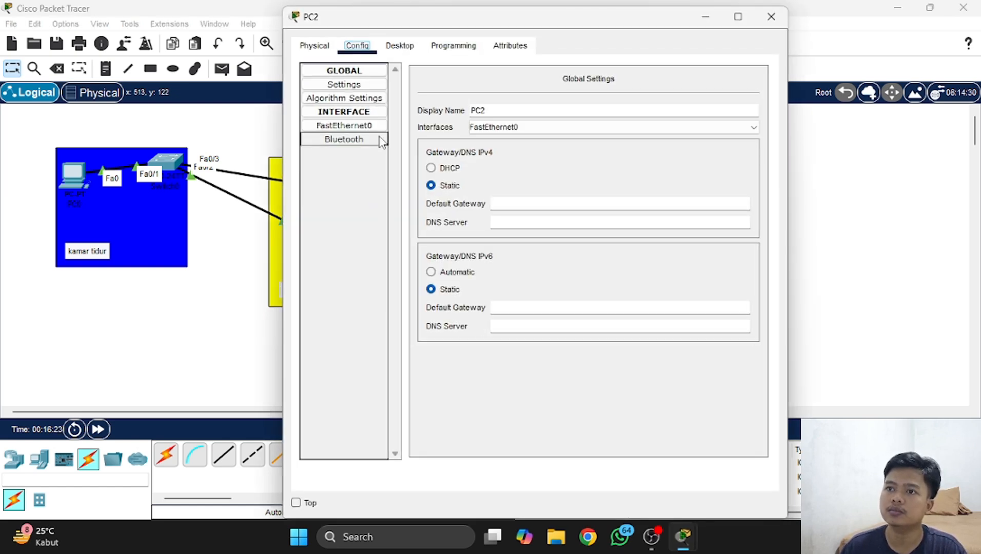
{"action": "left_click", "coordinate": [365, 127]}
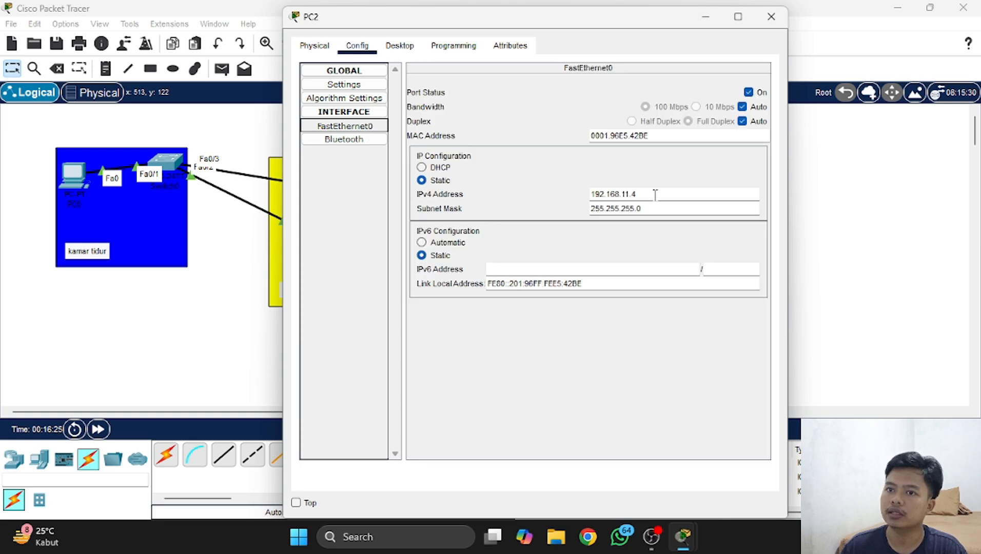
{"action": "left_click", "coordinate": [649, 194]}
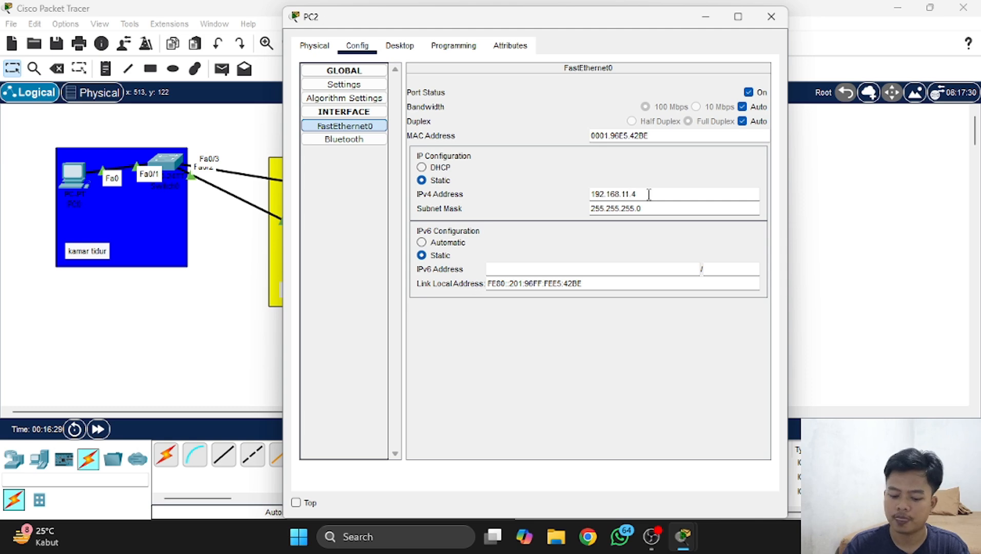
{"action": "key", "text": "Left"}
{"action": "key", "text": "Left"}
{"action": "key", "text": "BackSpace"}
{"action": "type", "text": "0"}
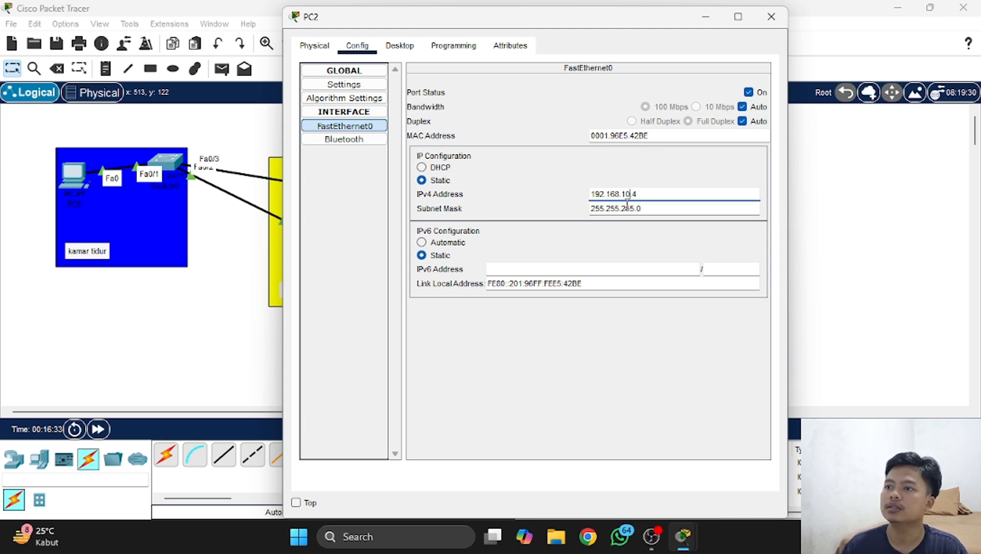
{"action": "left_click", "coordinate": [640, 172]}
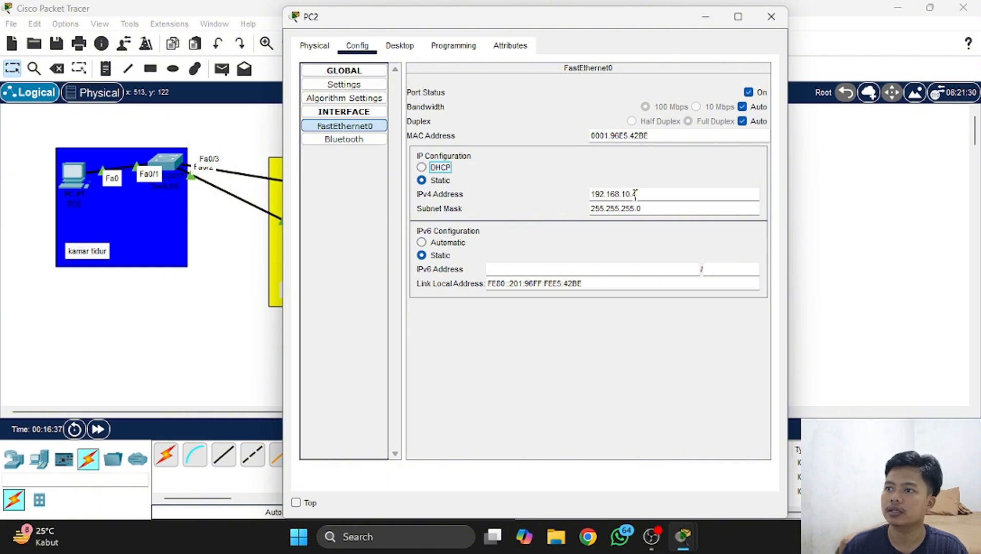
{"action": "left_click", "coordinate": [772, 19]}
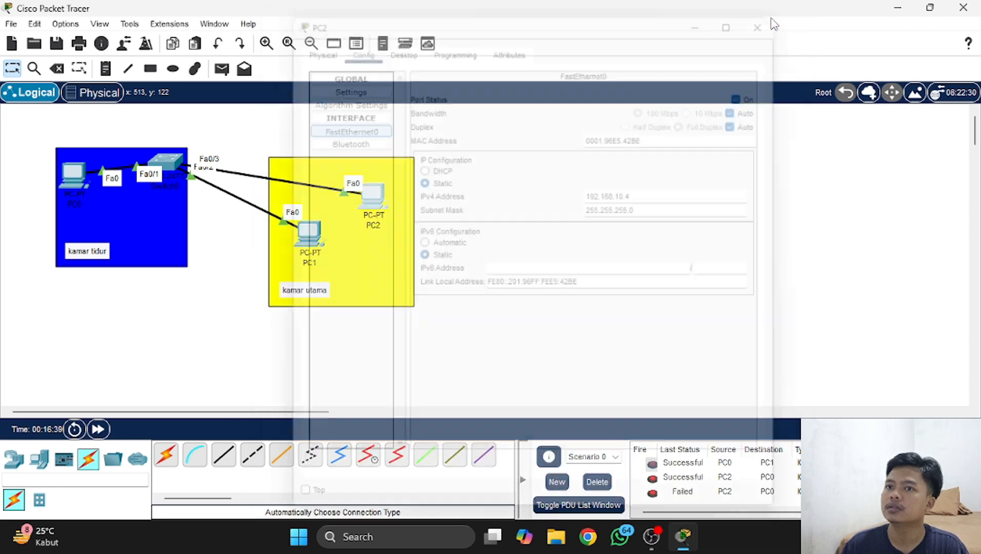
- Send a simple PDU from PC0 to PC2, and delete Scenario 0 to clear the PDU list
{"action": "left_click", "coordinate": [224, 70]}
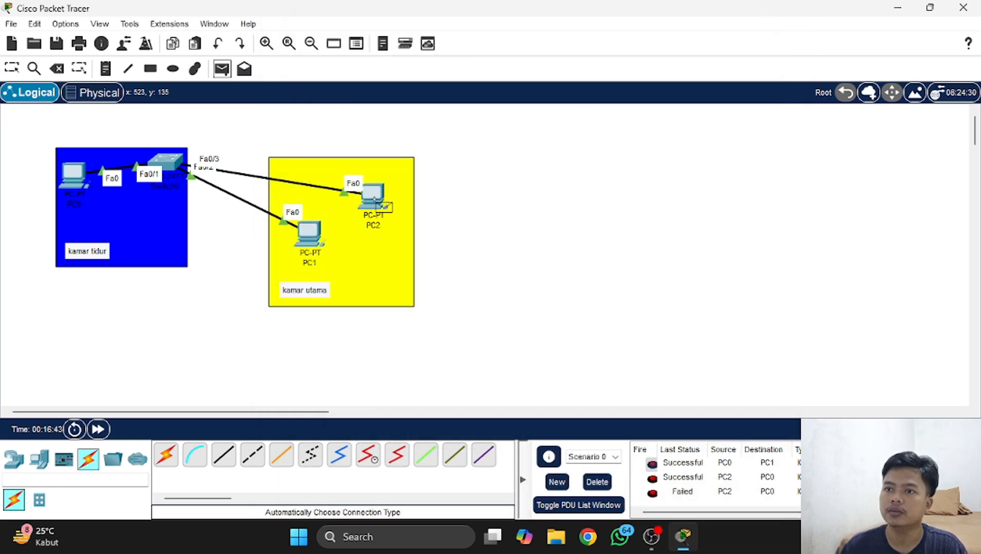
{"action": "left_click", "coordinate": [377, 193]}
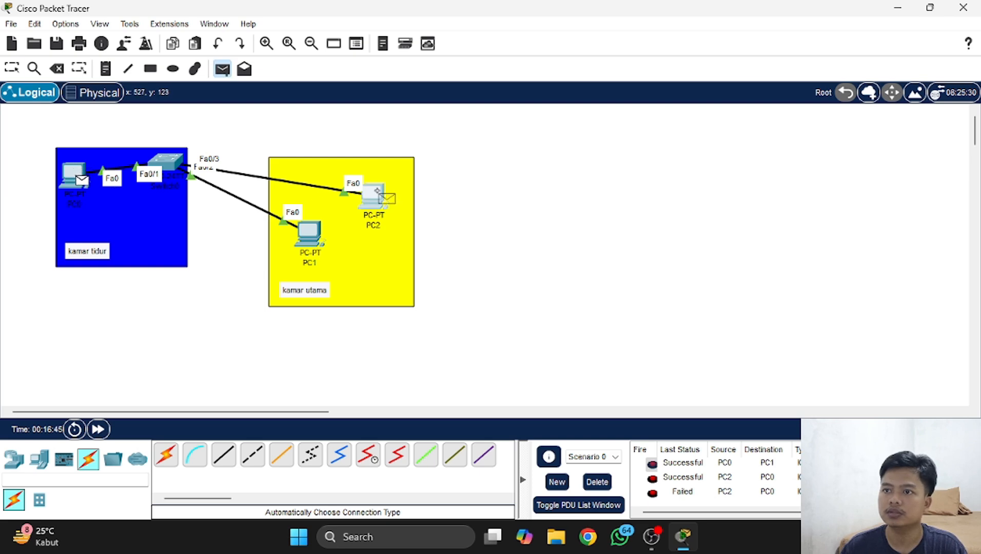
{"action": "scroll", "coordinate": [687, 493], "scroll_direction": "down", "scroll_amount": 1}
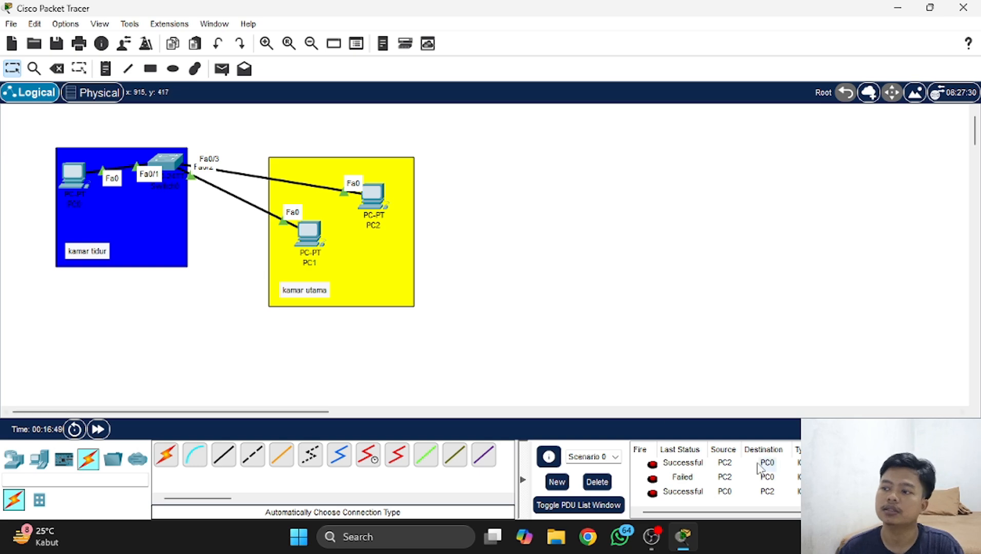
{"action": "left_click", "coordinate": [597, 481]}
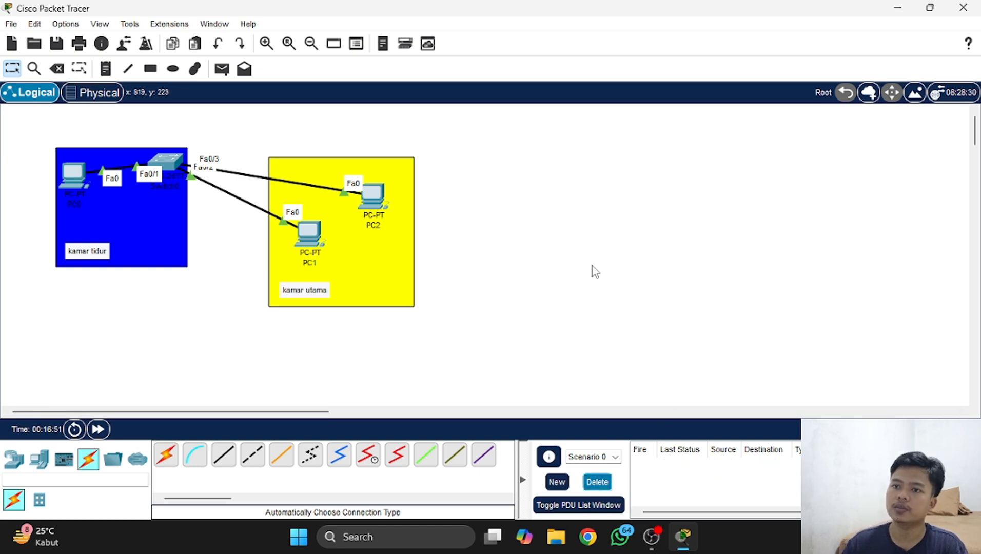